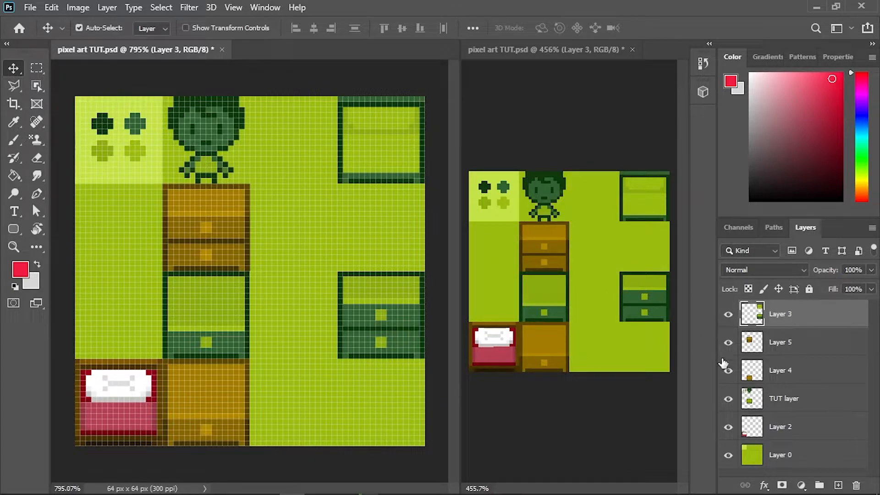
- Hide all existing layers and add a new layer named "grass background" at the top of the layer stack
left_click_drag(728, 426, 728, 313)
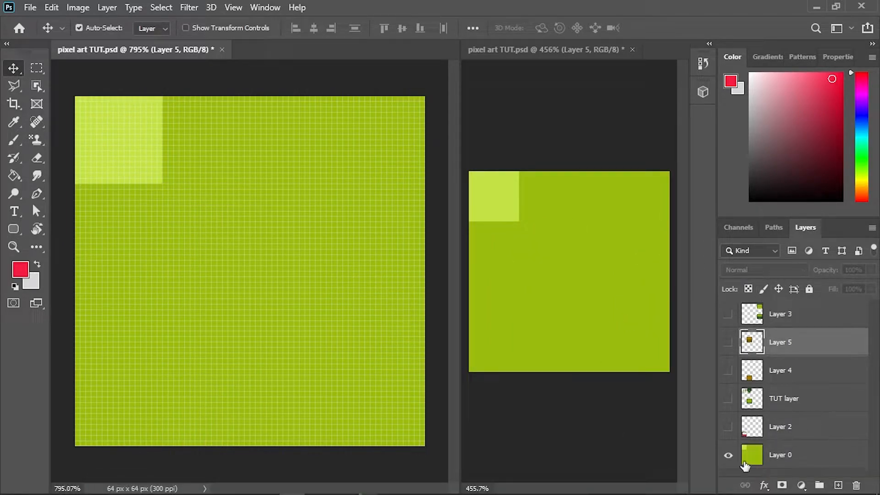
left_click(727, 456)
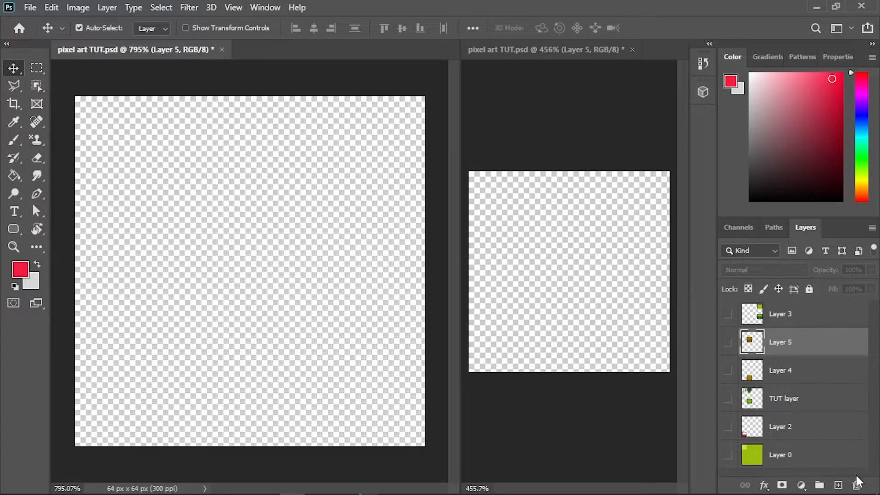
left_click(838, 485)
left_click_drag(789, 342, 779, 304)
double_click(781, 315)
type("d")
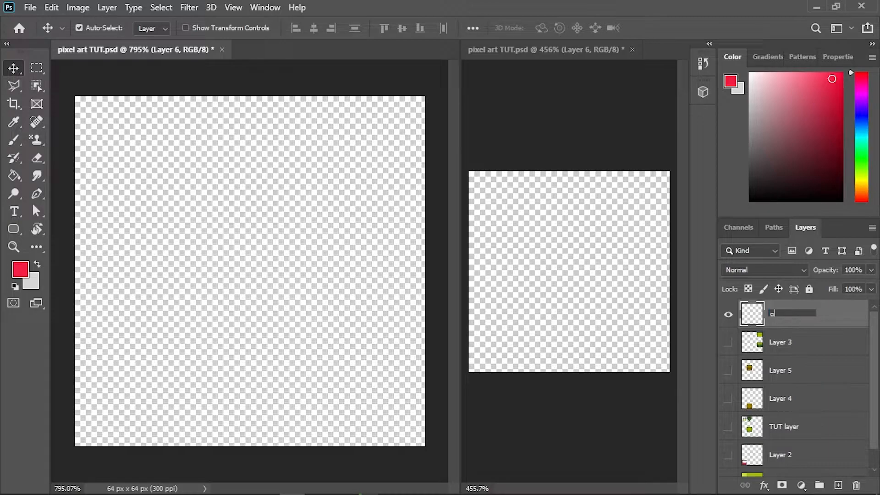
type("rass background")
key("Return")
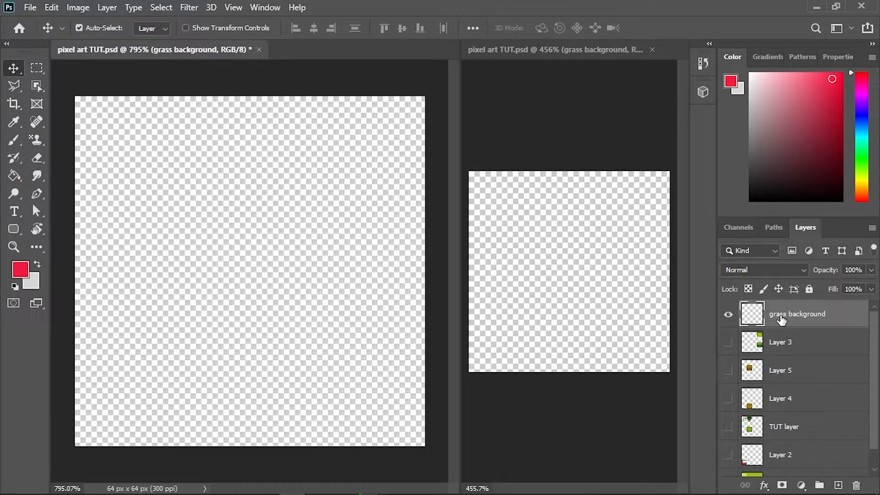
- Choose a medium grass green as the foreground color and fill the whole grass background layer with it
left_click_drag(864, 99, 869, 158)
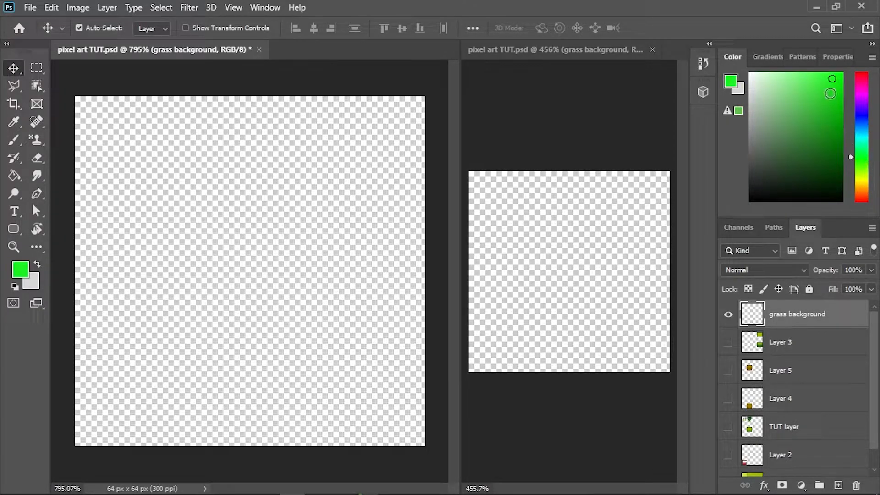
left_click_drag(830, 93, 819, 128)
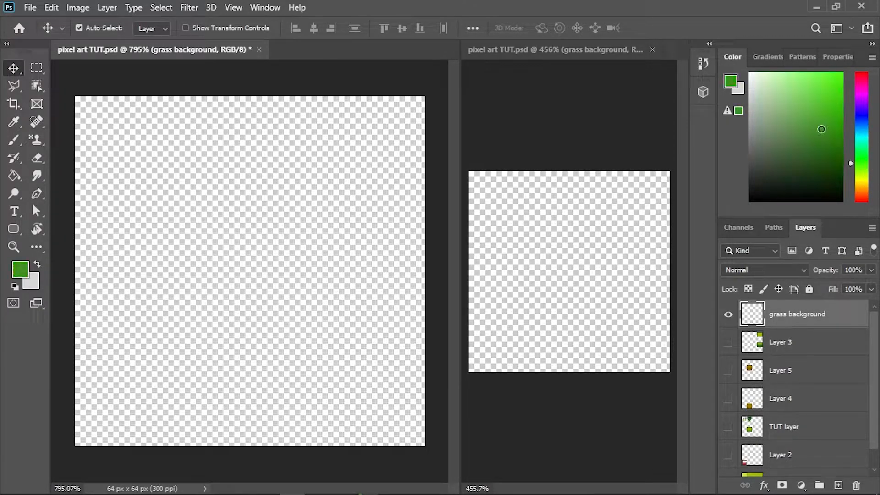
key("g")
left_click(269, 260)
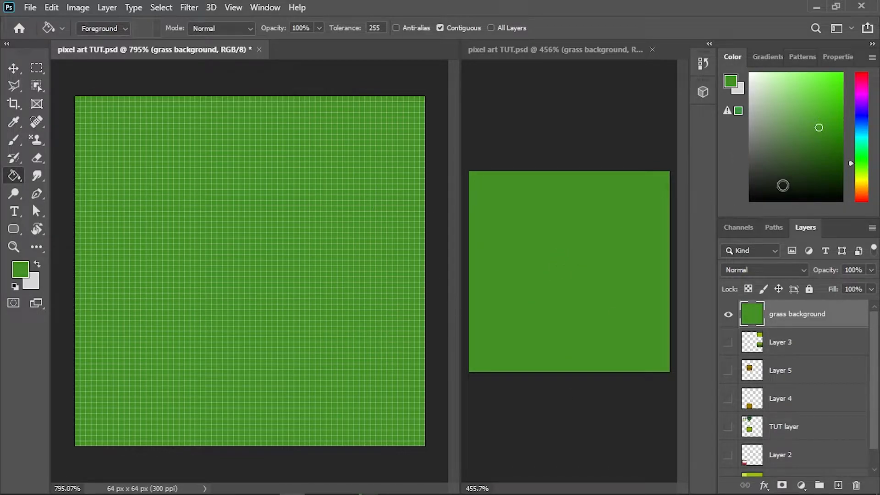
- Switch from the Brush to the Pencil tool for drawing single pixels on the canvas
key("b")
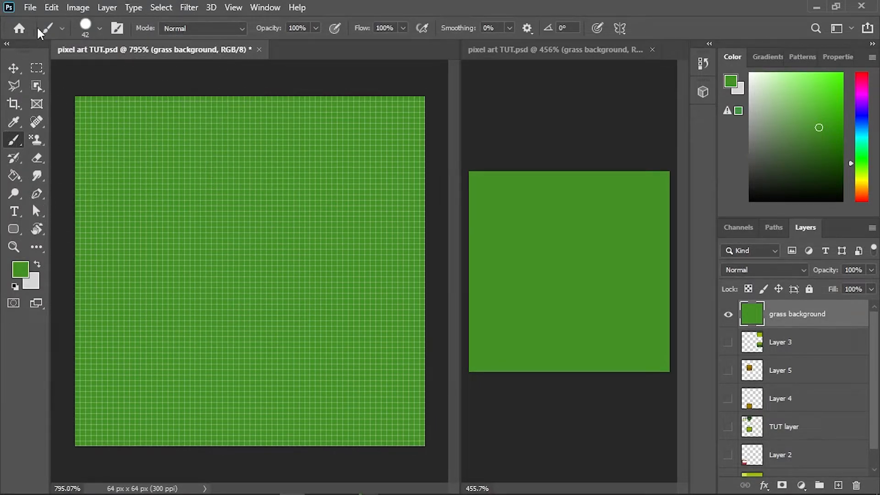
right_click(11, 148)
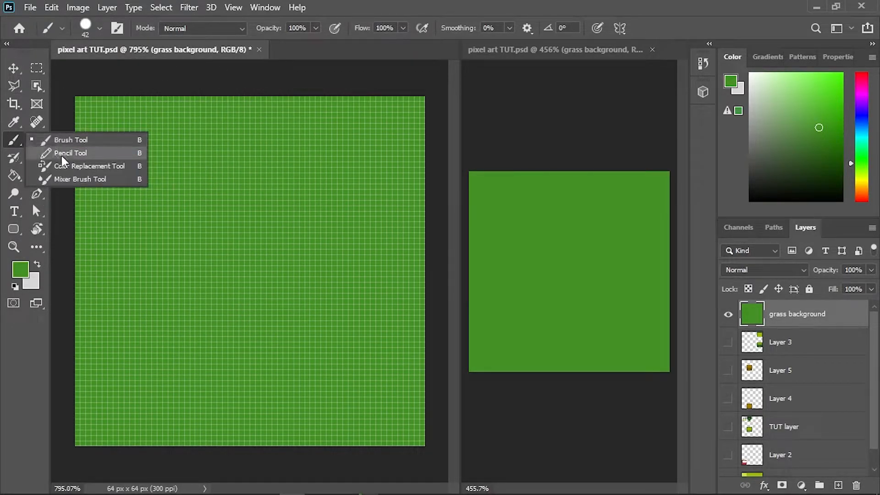
left_click(61, 153)
left_click_drag(300, 221, 137, 219)
scroll(228, 222, "up", 2)
scroll(259, 207, "up", 1)
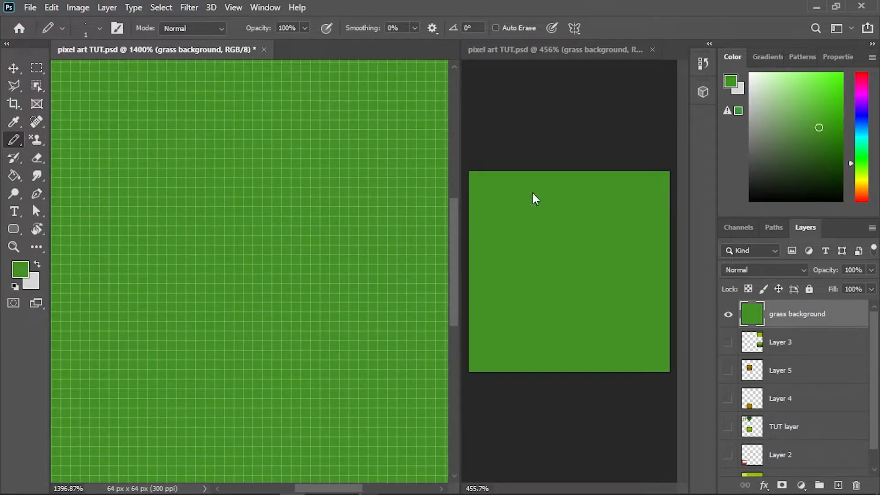
- Deselect all layers and turn on the grid in the document's Rulers & Grids properties
scroll(792, 352, "down", 1)
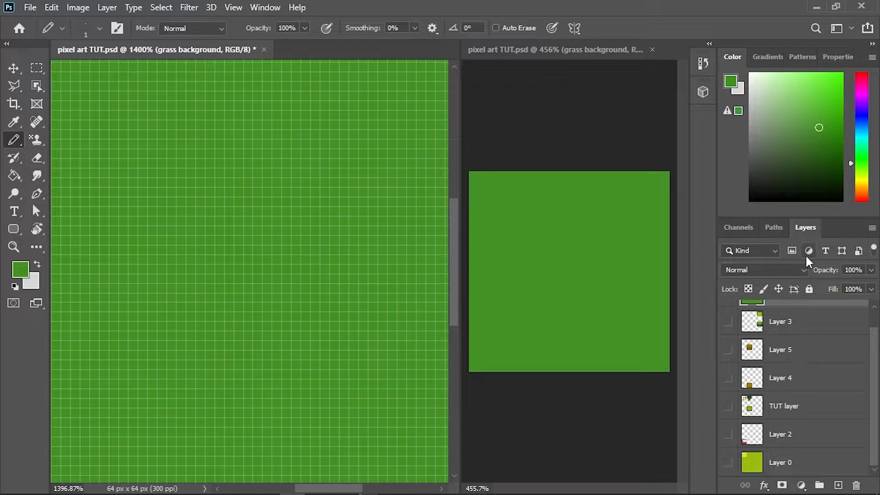
left_click_drag(827, 219, 827, 140)
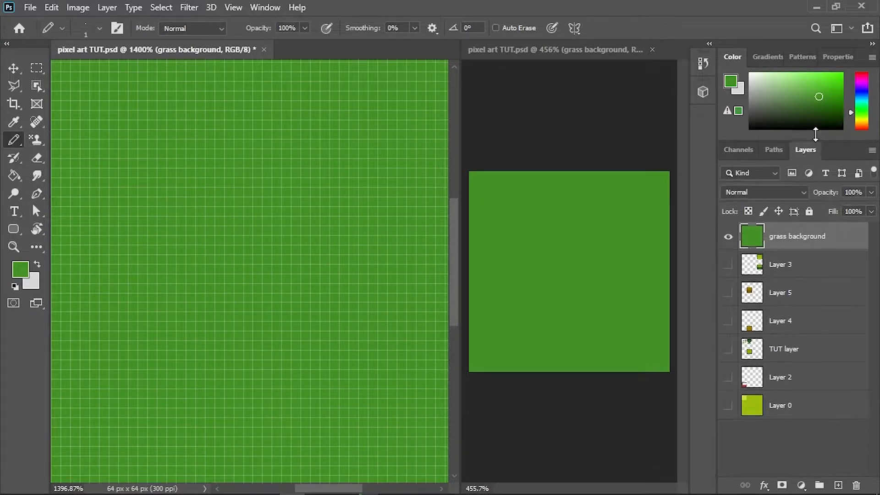
left_click(789, 461)
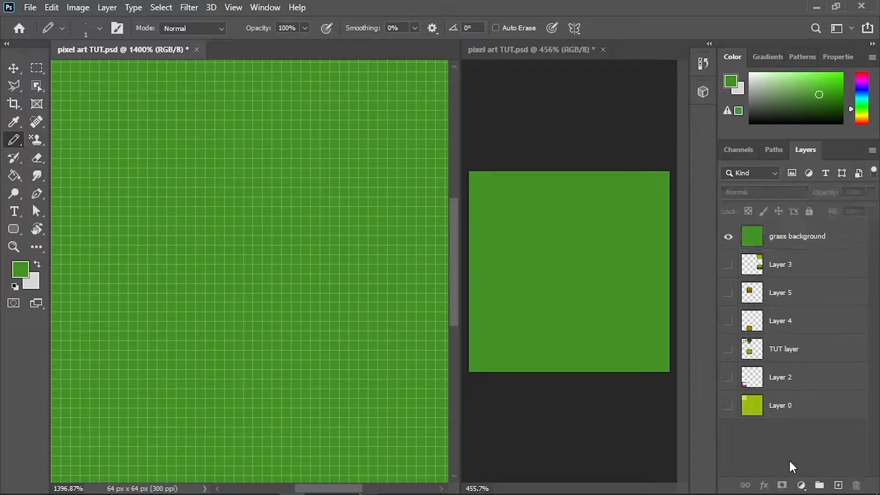
left_click(838, 57)
scroll(785, 175, "down", 3)
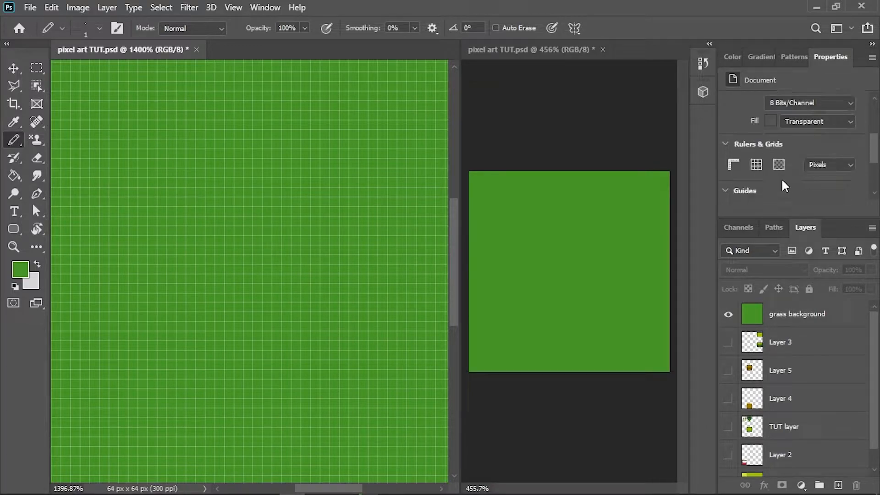
left_click(756, 164)
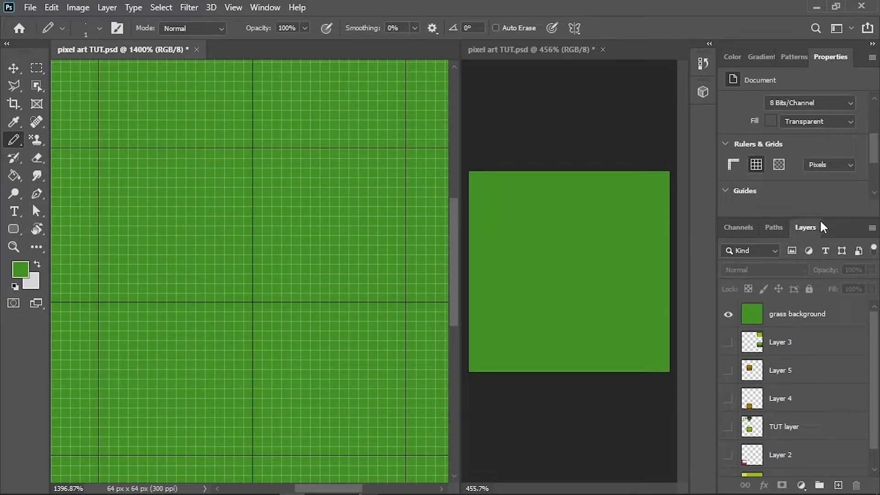
left_click_drag(832, 222, 834, 216)
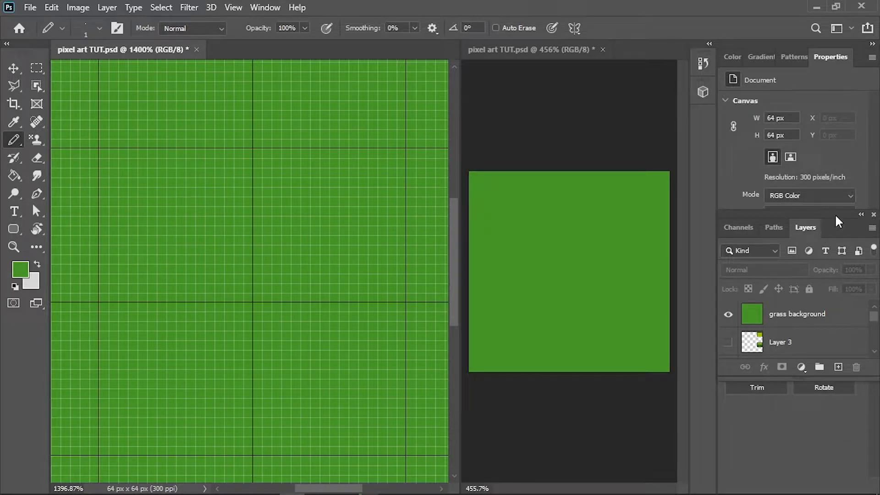
left_click_drag(836, 212, 832, 486)
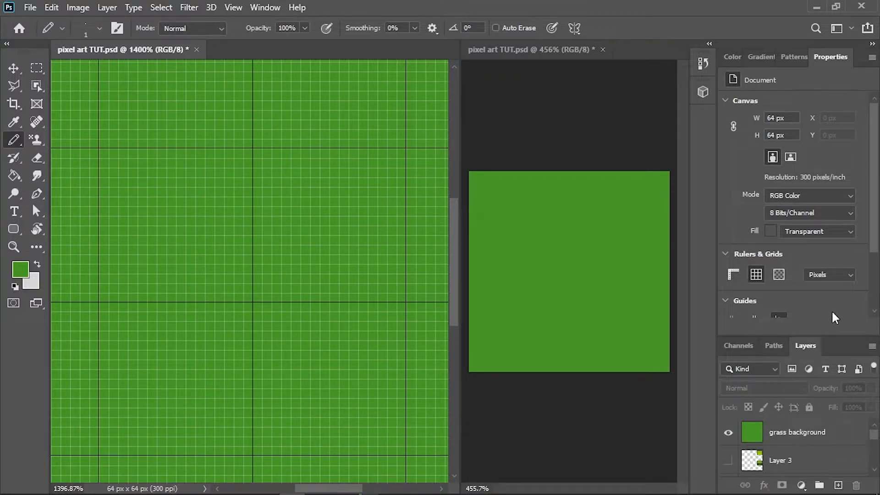
left_click_drag(842, 336, 851, 234)
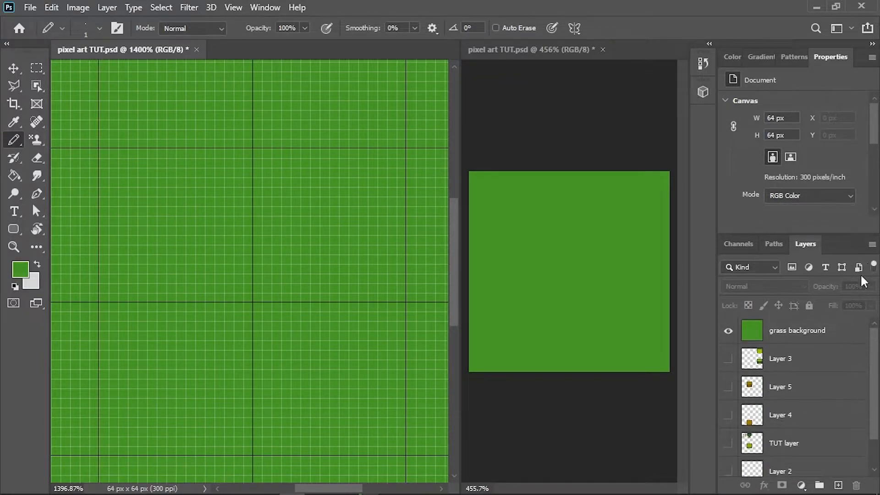
- Add a new layer above the grass background and name it "Grass"
left_click(816, 330)
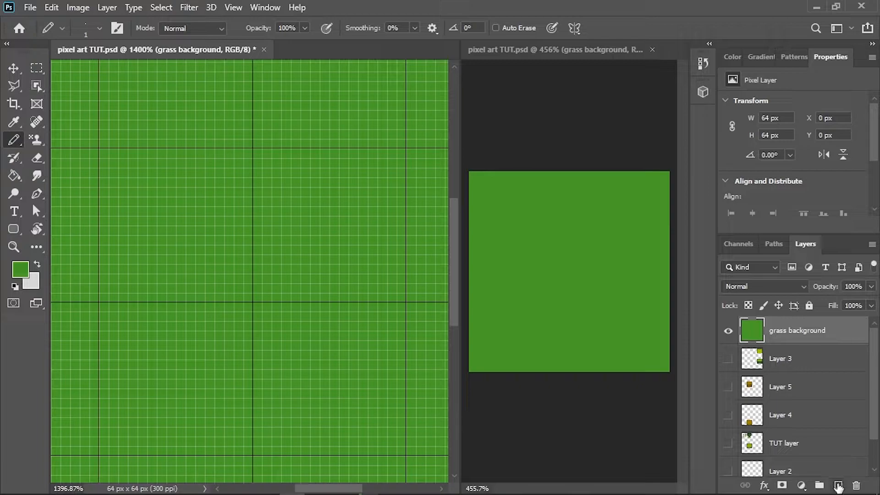
left_click(839, 485)
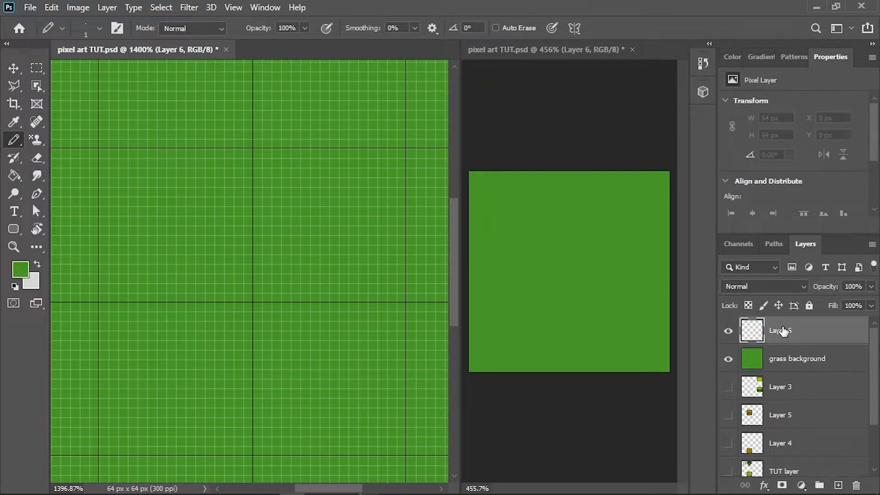
double_click(784, 331)
left_click(840, 110)
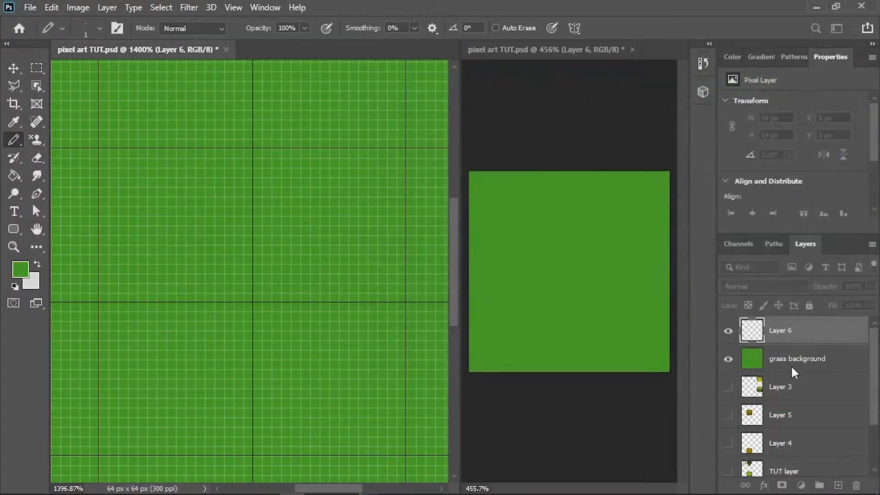
double_click(785, 330)
type("Grass")
key("Return")
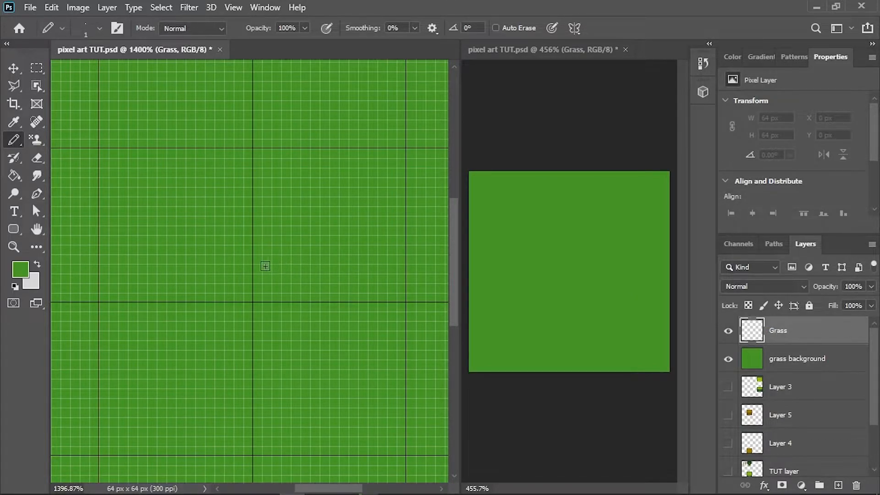
- Choose a slightly darker green and pencil a three-blade grass tuft with a taller middle blade in the canvas's upper-left grid cell
left_click_drag(251, 201, 341, 298)
left_click_drag(248, 257, 396, 339)
scroll(372, 330, "up", 2)
left_click(733, 56)
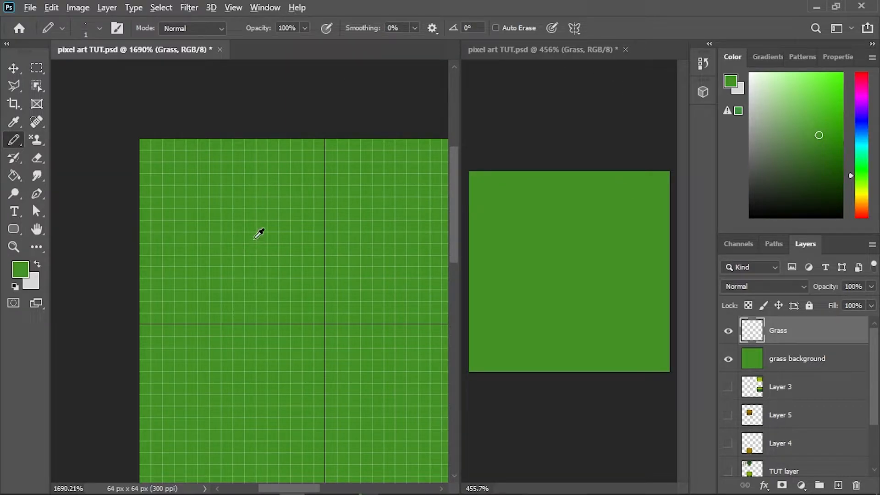
left_click(820, 143)
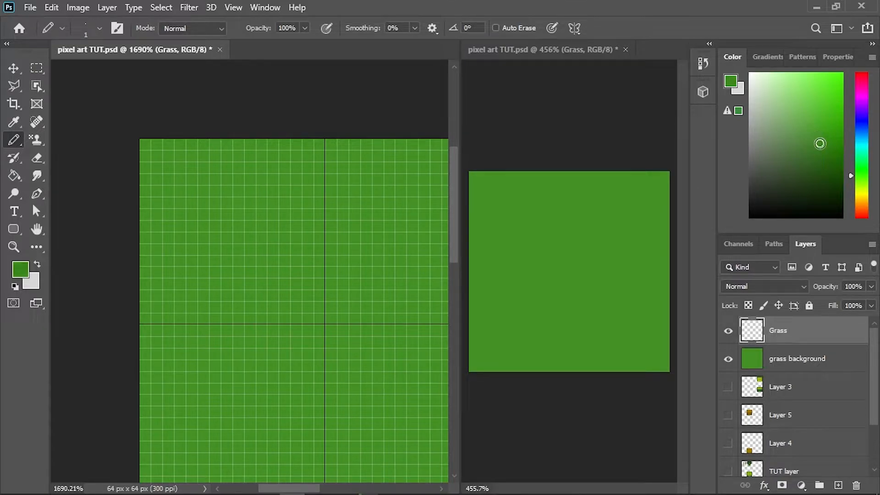
left_click(203, 238)
left_click(202, 224)
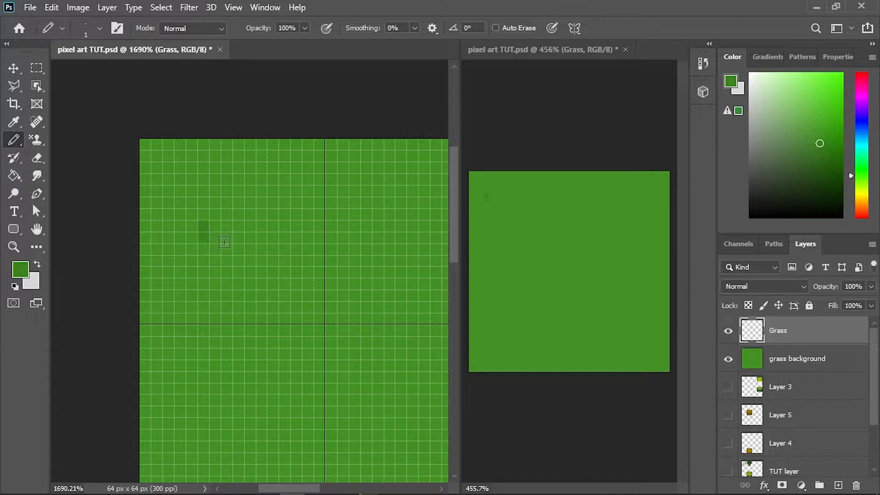
left_click(227, 239)
left_click(226, 228)
left_click(227, 217)
left_click(252, 225)
left_click(251, 238)
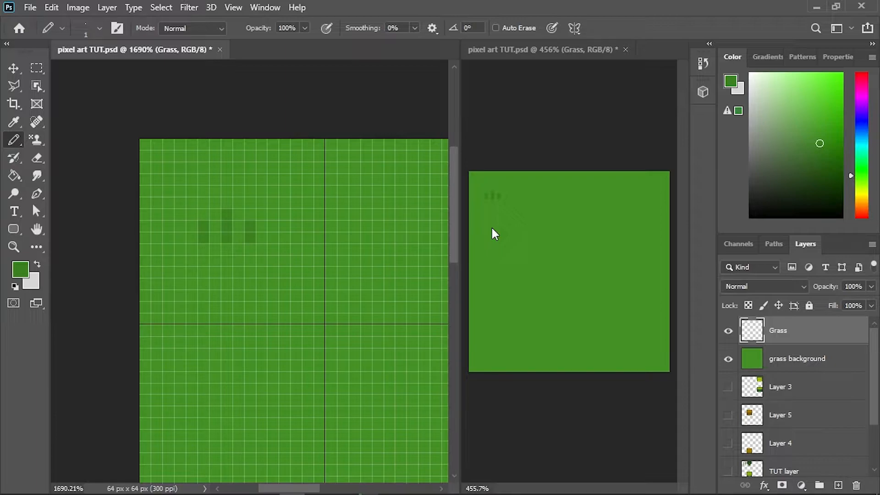
left_click(275, 223, "alt")
- Choose a slightly lighter green and pencil a three-blade tuft below the dark one, plus a two-blade tuft to its upper right
left_click(818, 128)
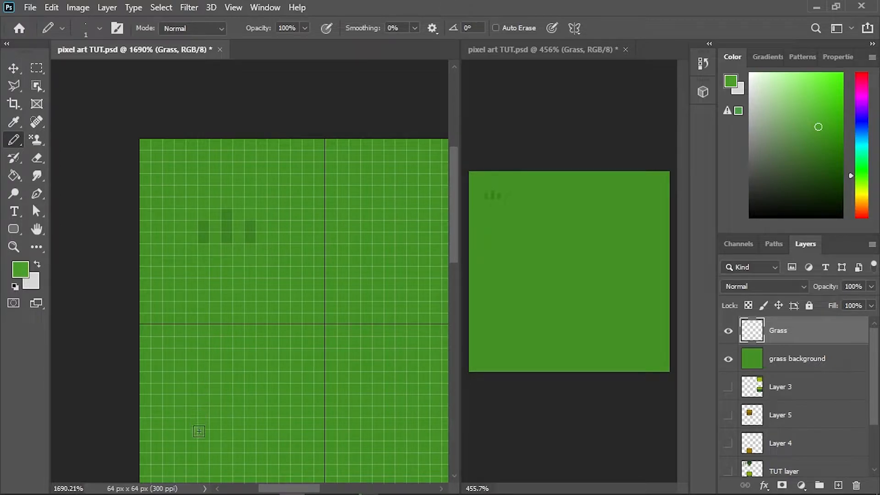
mouse_move(203, 434)
left_mouse_down()
mouse_move(225, 436)
mouse_move(228, 412)
mouse_move(250, 423)
left_mouse_up()
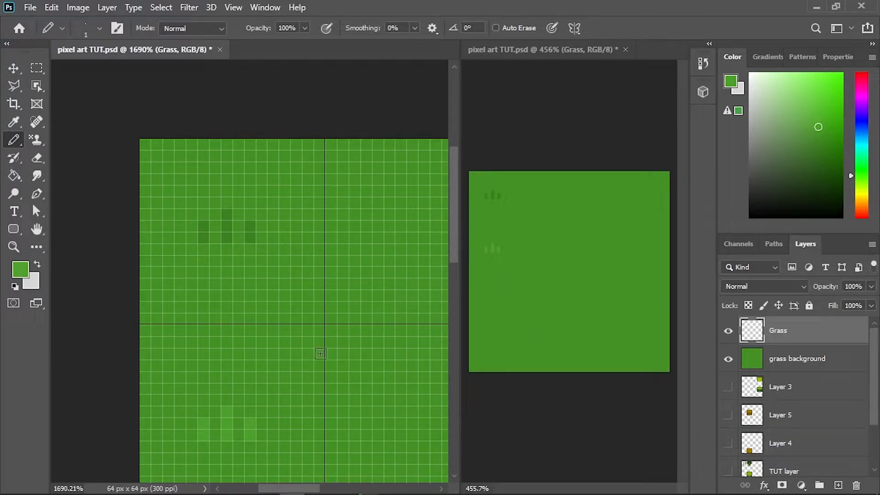
scroll(312, 384, "down", 4)
mouse_move(241, 223)
left_mouse_down()
mouse_move(239, 211)
mouse_move(264, 218)
mouse_move(264, 194)
left_mouse_up()
left_click(265, 203)
- Pencil a light three-blade tuft at the base of the next grid cell to the right, with a taller middle blade
left_click_drag(246, 320, 143, 294)
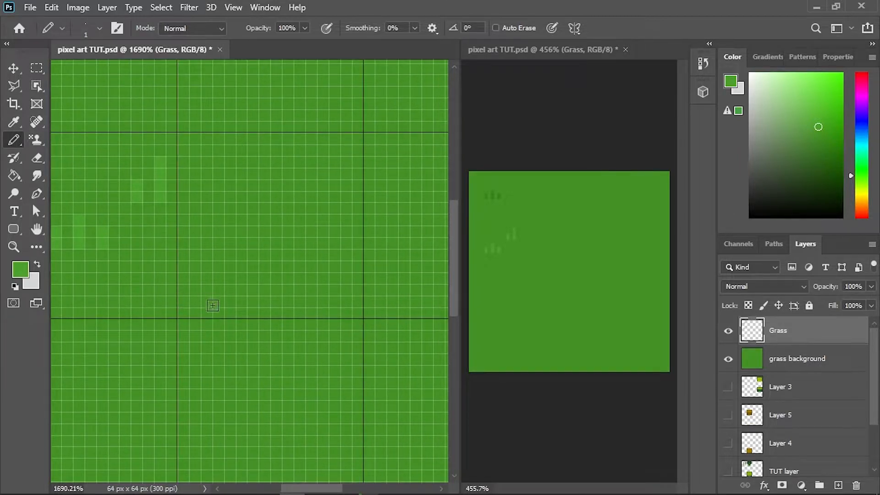
mouse_move(207, 312)
left_mouse_down()
mouse_move(240, 310)
mouse_move(231, 312)
mouse_move(231, 278)
left_mouse_up()
left_click(254, 312)
left_click(254, 301)
- Pencil a small light tuft in the middle of the same grid cell and a two-blade tuft to its upper right
mouse_move(277, 221)
left_mouse_down()
mouse_move(256, 220)
mouse_move(265, 198)
left_mouse_up()
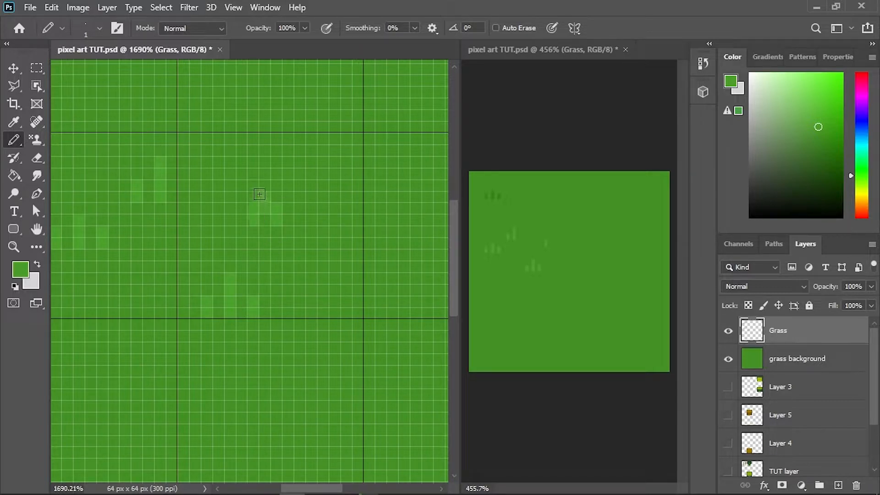
left_click(323, 183)
left_click(323, 170)
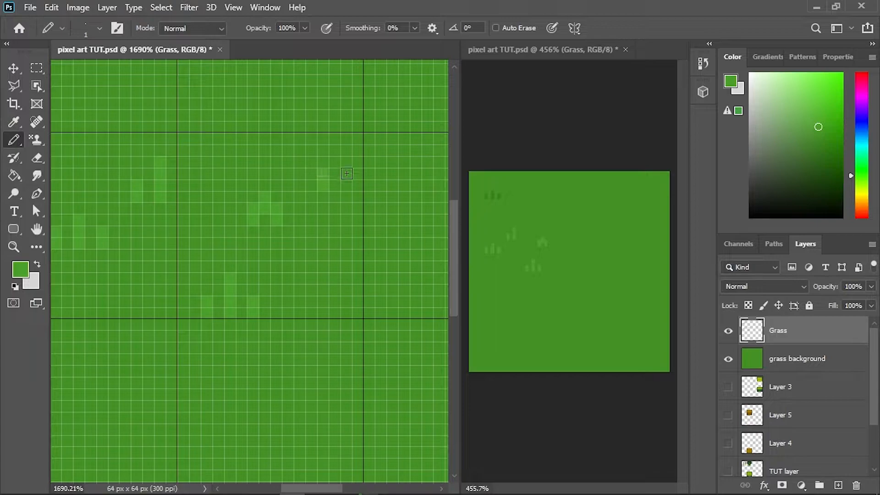
left_click_drag(346, 175, 346, 151)
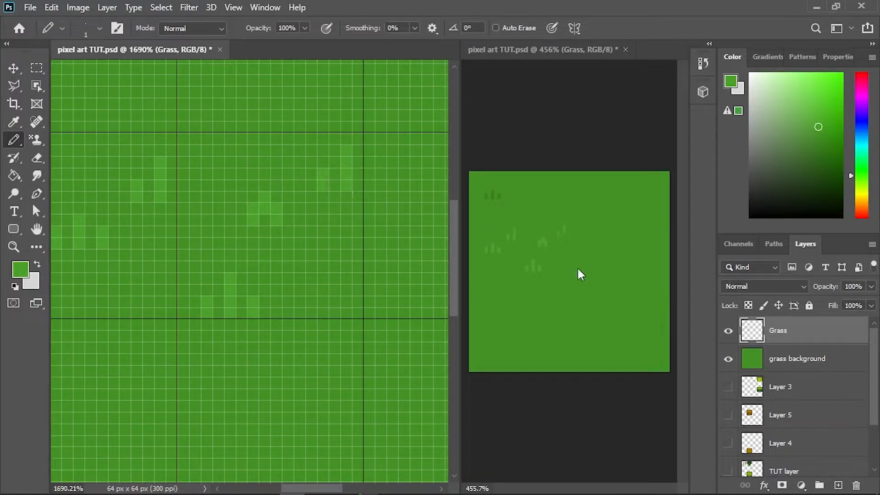
- Sample the base green and paint out the pixel joining the small middle tuft's blades so they stand apart
scroll(216, 220, "down", 2)
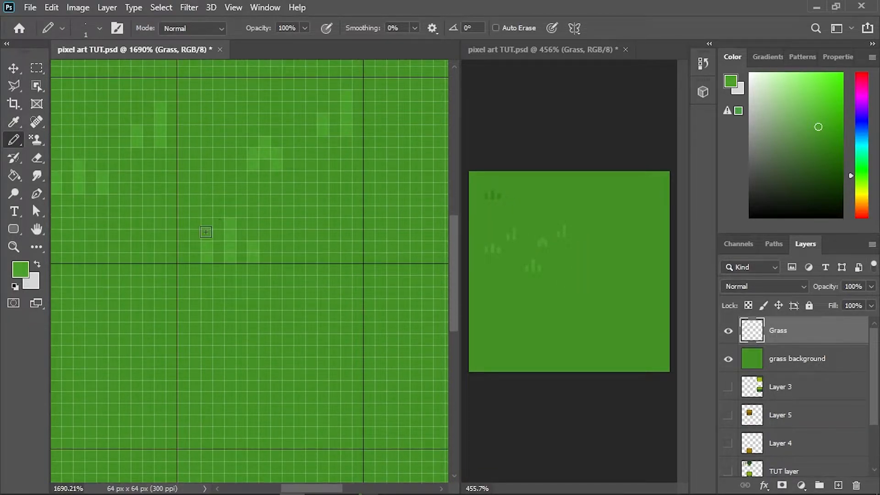
scroll(227, 238, "down", 3)
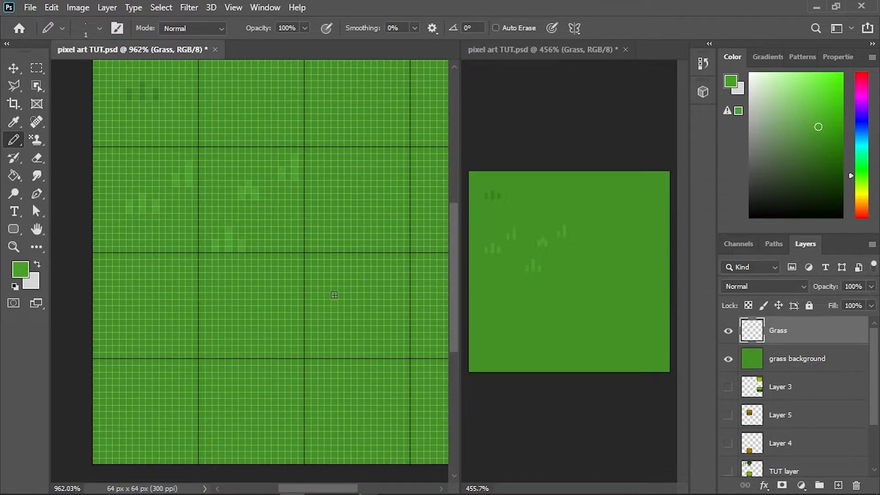
left_click(251, 200, "alt")
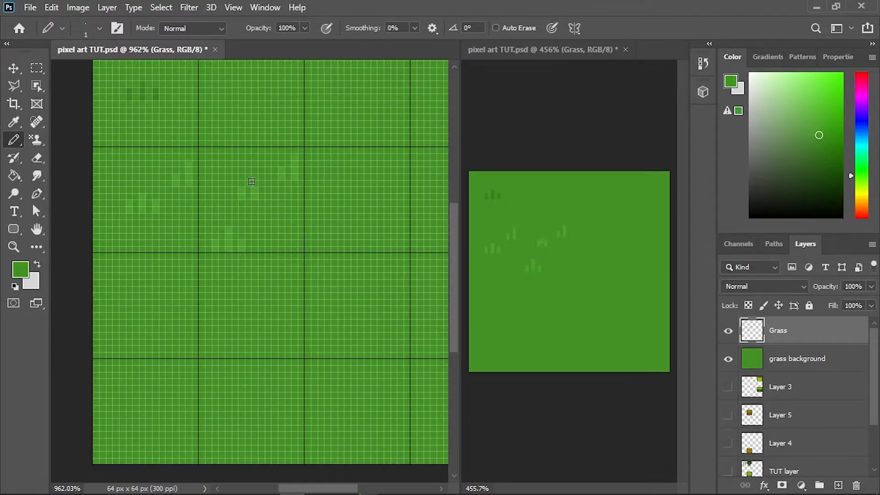
left_click(258, 188, "alt")
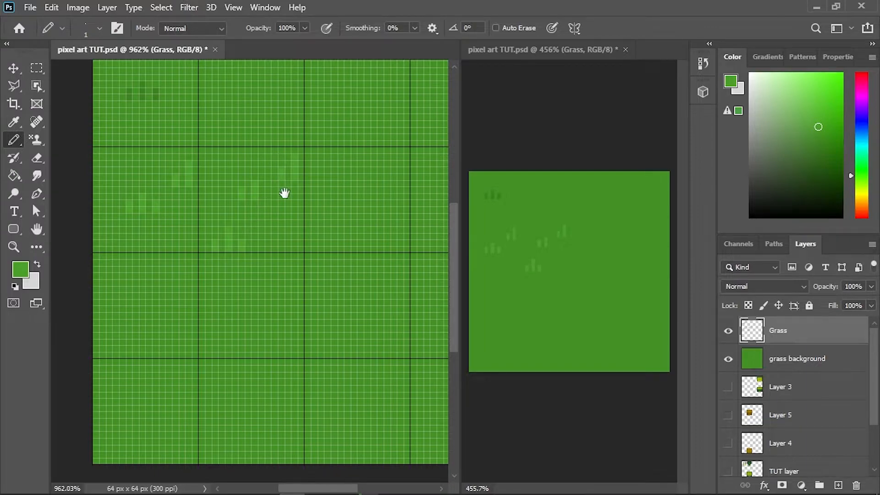
- Pencil a light three-blade tuft in the top row's second grid cell, with a tall middle blade and outward-leaning side blades
scroll(284, 193, "up", 4)
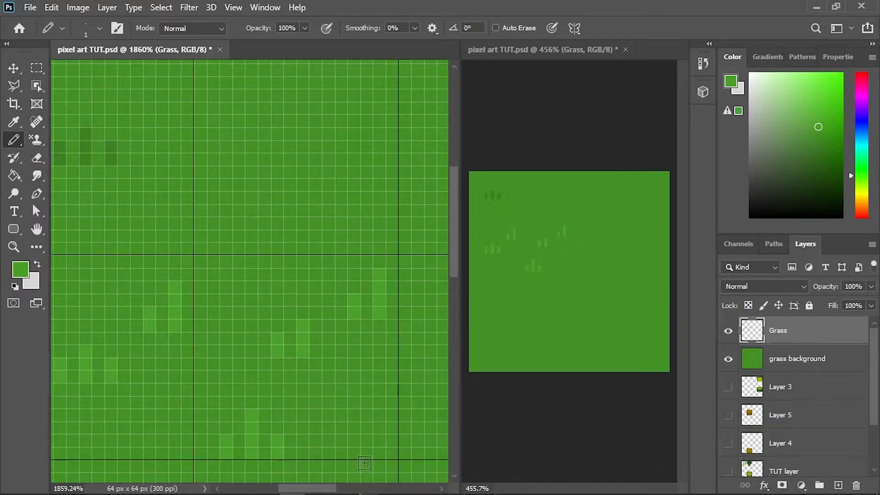
left_click_drag(287, 253, 293, 284)
left_click(244, 202)
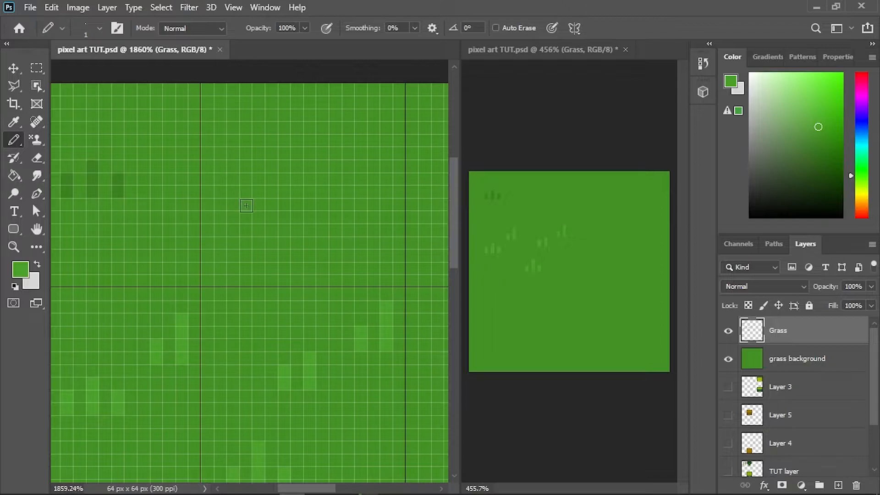
left_click(234, 180)
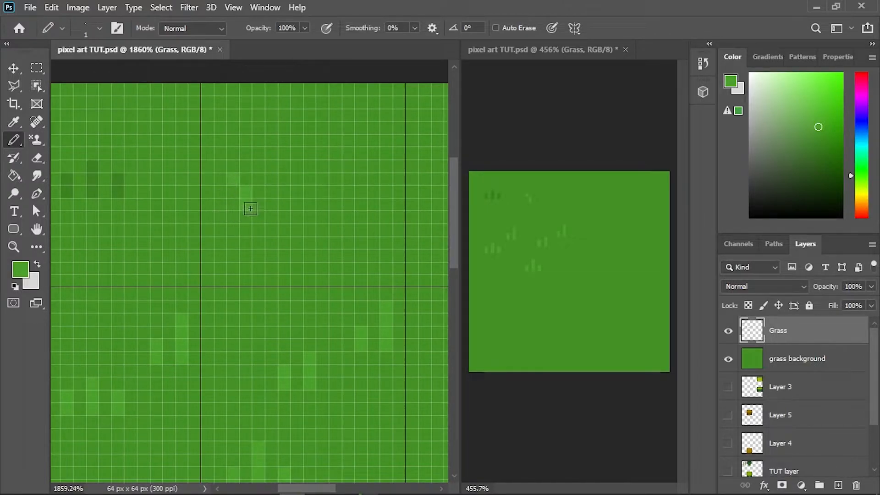
left_click_drag(271, 208, 273, 151)
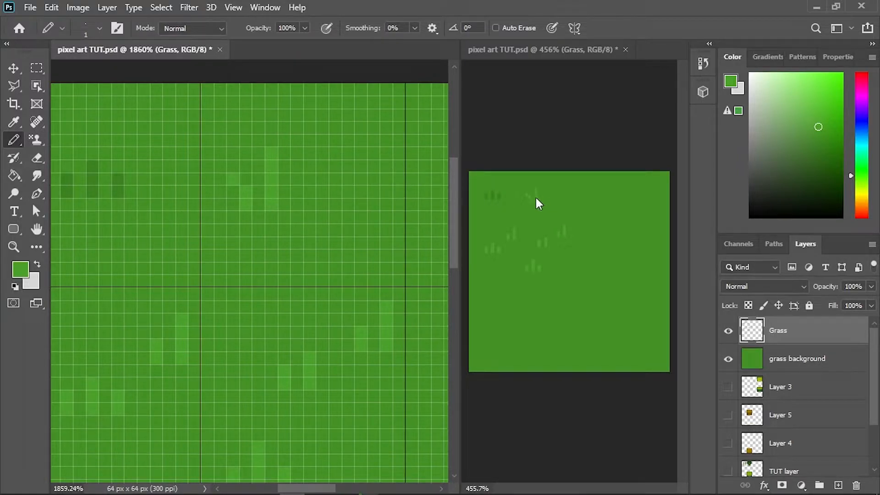
left_click_drag(298, 210, 298, 184)
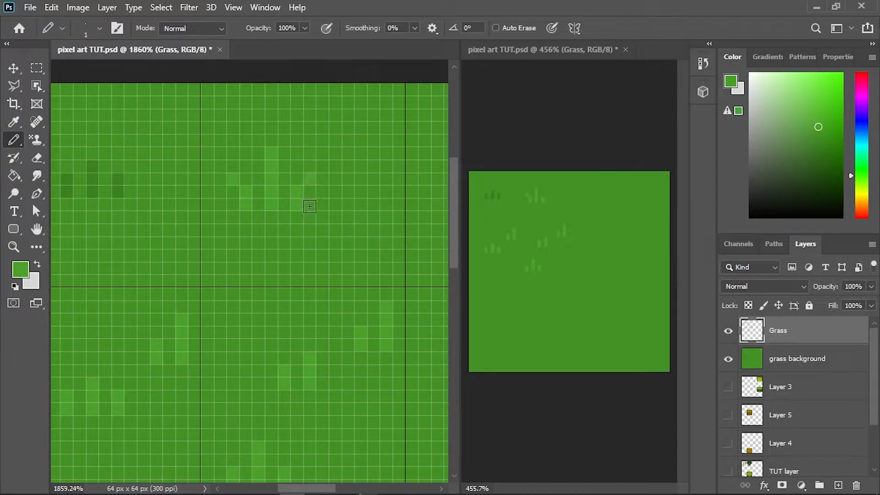
left_click(316, 179, "alt")
left_click(304, 199, "alt")
left_click(309, 192)
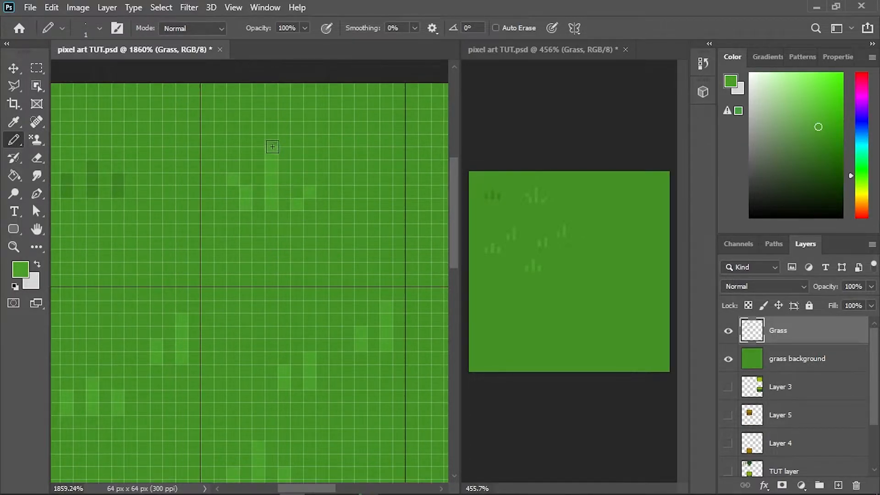
- Pencil a light V-shaped two-blade tuft with outward-bent tips in the top row's third grid cell
left_click_drag(379, 257, 275, 271)
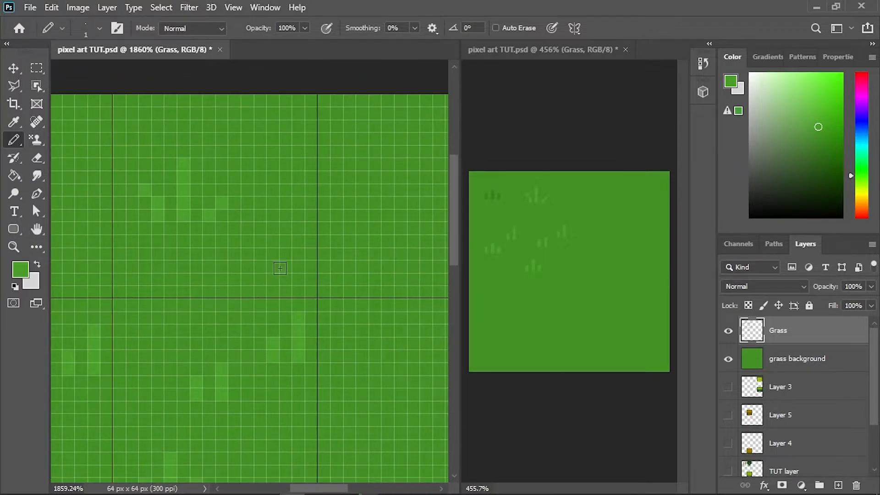
mouse_move(346, 252)
left_mouse_down()
mouse_move(216, 264)
mouse_move(178, 220)
mouse_move(202, 262)
mouse_move(214, 245)
left_mouse_up()
left_click(178, 220)
left_click(229, 233)
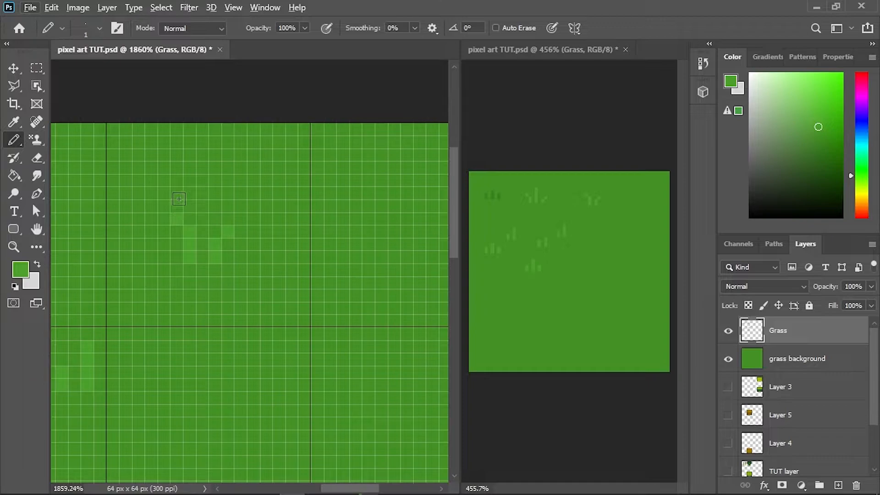
- Pencil a small light clump, three pixels wide with one raised middle pixel, in the second row's third grid cell
scroll(274, 310, "down", 2)
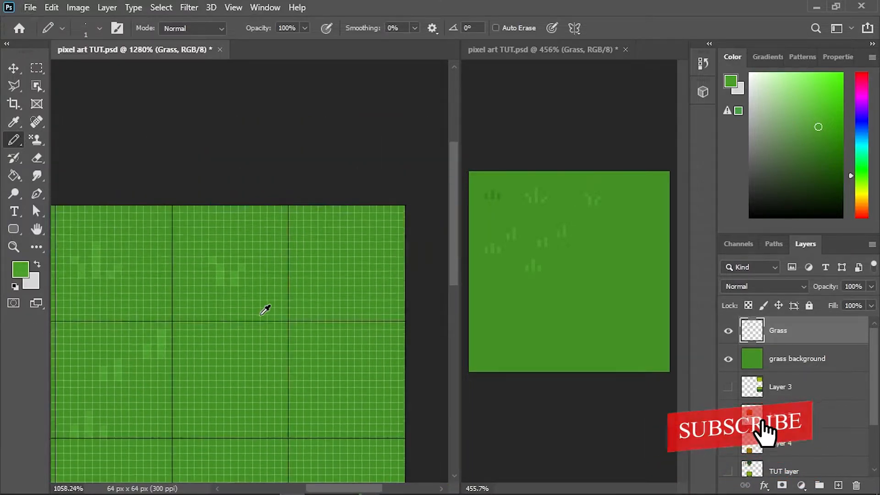
scroll(265, 310, "down", 2)
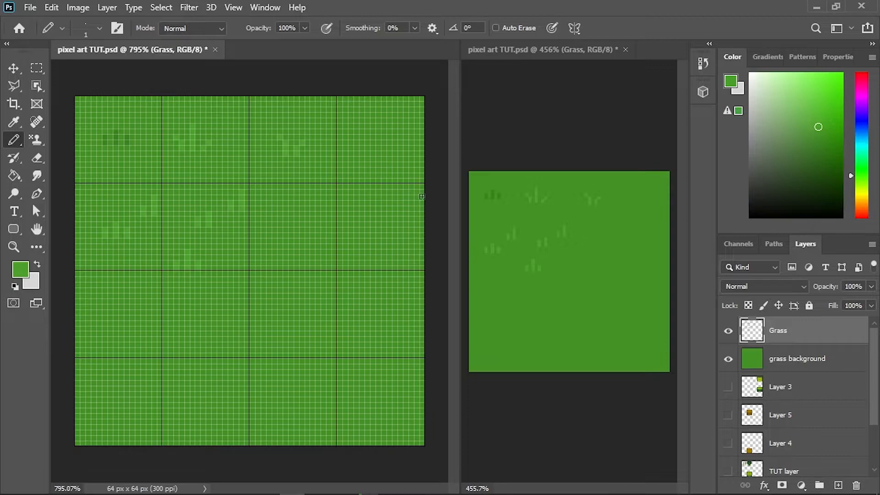
scroll(342, 217, "up", 2)
left_click_drag(281, 202, 374, 305)
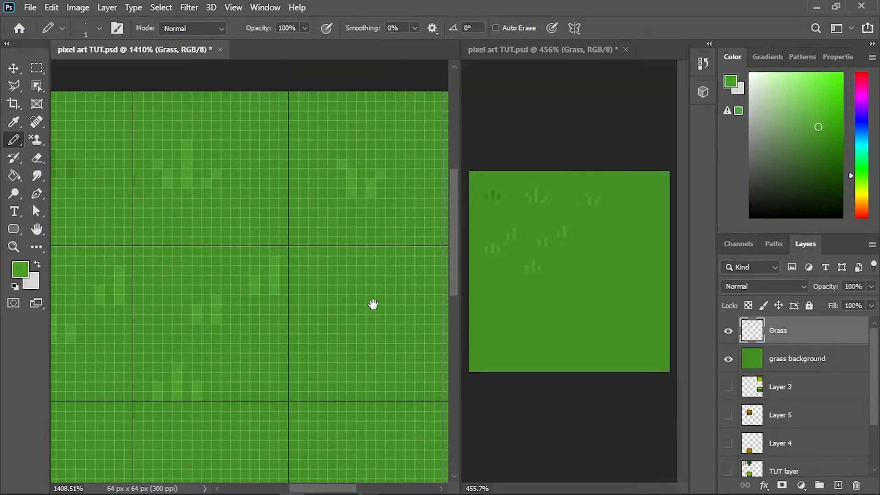
scroll(322, 294, "up", 2)
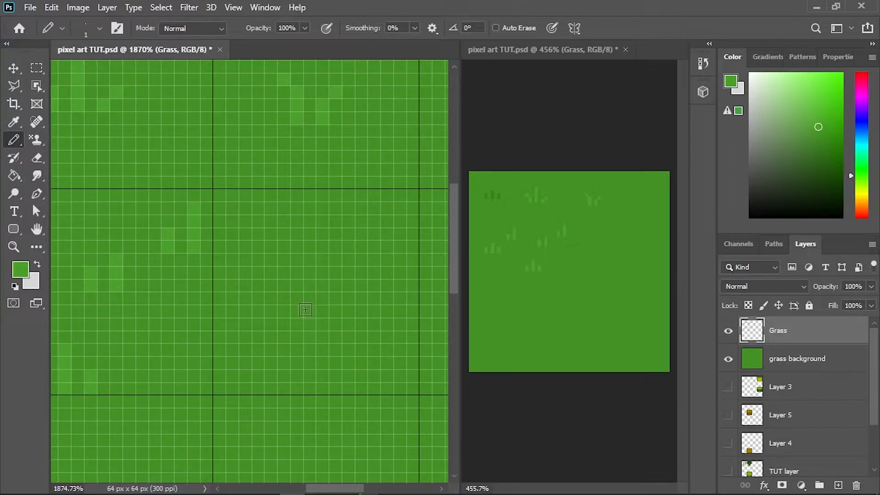
mouse_move(310, 299)
left_mouse_down()
mouse_move(323, 287)
mouse_move(333, 300)
mouse_move(323, 308)
left_mouse_up()
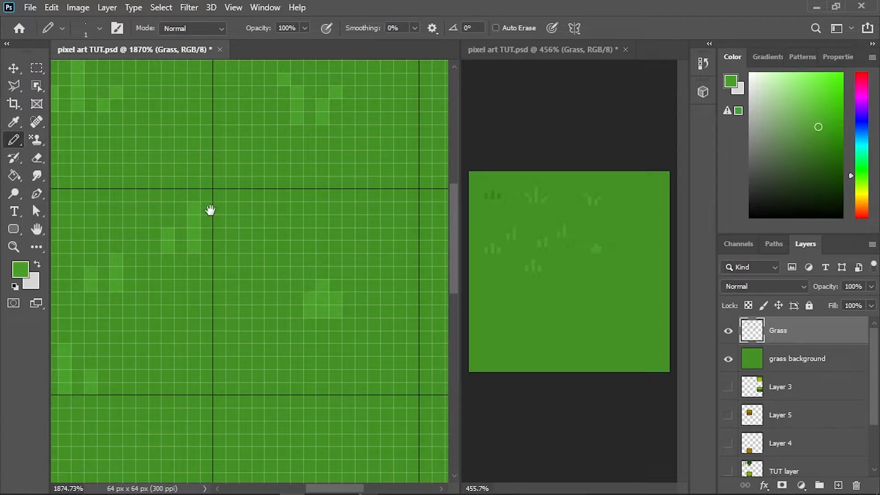
- Sample the first tuft's dark green and pencil it around the clump, leaving a single light blade in the middle
left_click_drag(170, 195, 263, 284)
left_click_drag(156, 226, 279, 268)
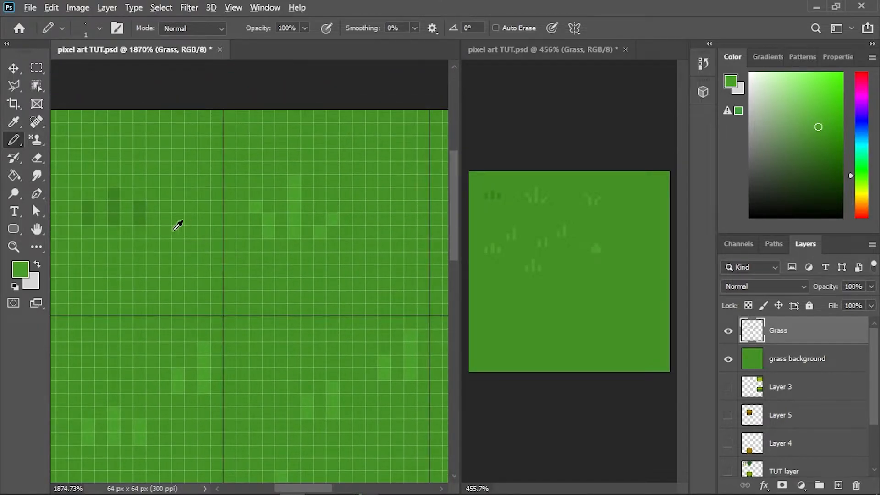
left_click(144, 218, "alt")
left_click_drag(351, 317, 94, 247)
mouse_move(253, 363)
left_mouse_down()
mouse_move(280, 331)
mouse_move(311, 373)
left_mouse_up()
left_click(309, 324, "alt")
left_click(295, 330)
mouse_move(257, 351)
left_mouse_down()
mouse_move(261, 390)
mouse_move(267, 369)
left_mouse_up()
left_click(264, 347, "alt")
left_click(281, 343)
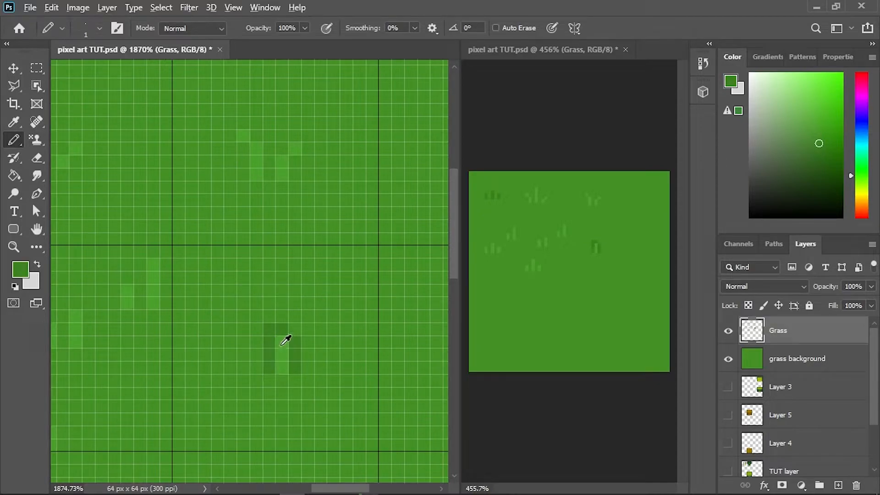
- Sample the base green and paint out the dark corner pixel at the upper left of the outlined blade
left_click(265, 330, "alt")
left_click(266, 323, "alt")
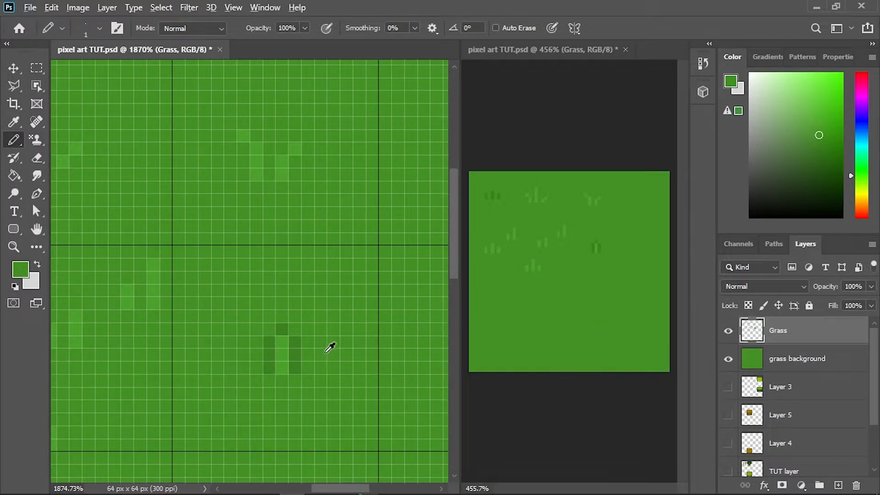
left_click(298, 351, "alt")
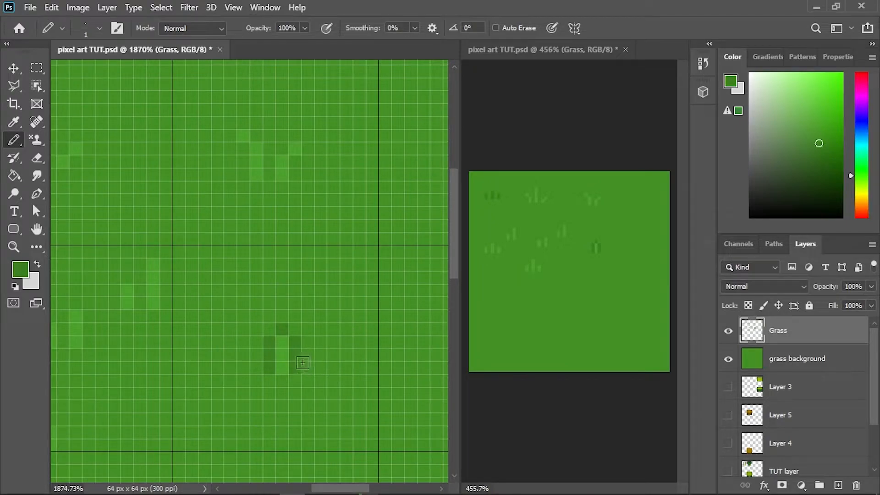
- Sample the light green and pencil one more light blade on each side of the dark-outlined blade
left_click(286, 350, "alt")
left_click(321, 368)
left_click(320, 341)
left_click(321, 354)
left_click(244, 367)
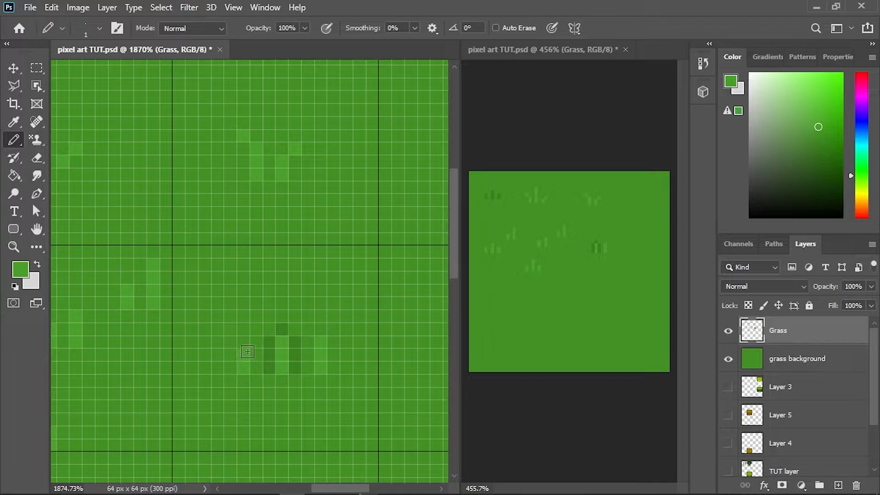
- Sample the dark green and outline the two side blades, filling the gaps between them and the middle blade
left_click(297, 340, "alt")
left_click(321, 343)
left_click(308, 354)
left_click(309, 370)
left_click(333, 355)
left_click(333, 367)
left_click(260, 356)
left_click(257, 367)
left_click(244, 342)
left_click(231, 355)
left_click(232, 371)
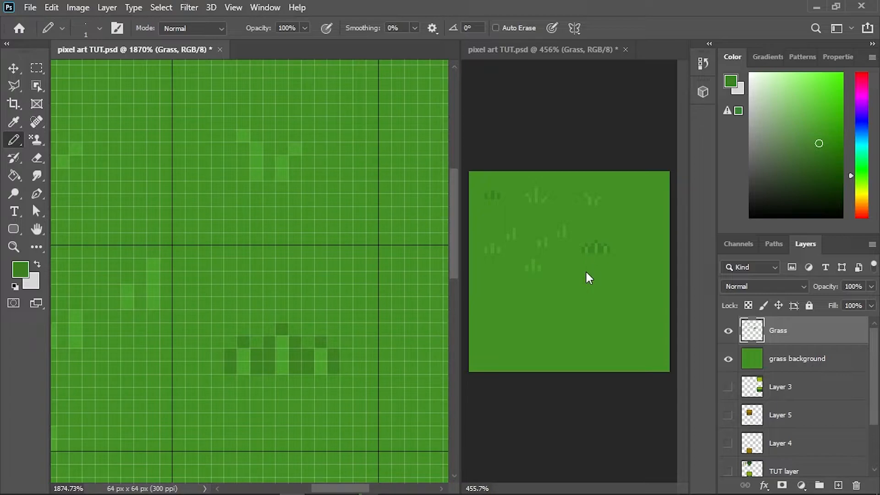
- Add a light outward tip pixel to each outer blade and outline both tips in dark green, corner pixels included
left_click(325, 353, "alt")
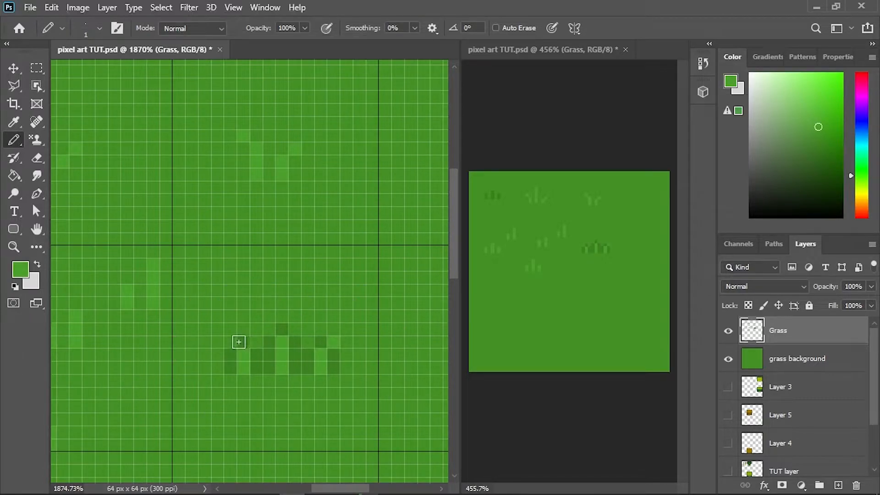
left_click(238, 347, "alt")
left_click(231, 329)
left_click(218, 341)
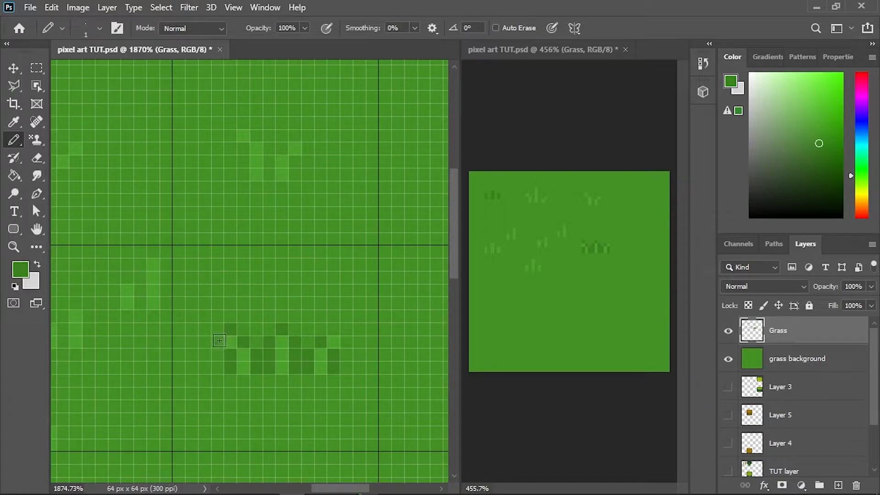
left_click(333, 329)
left_click(346, 342)
left_click(346, 329)
left_click(218, 329)
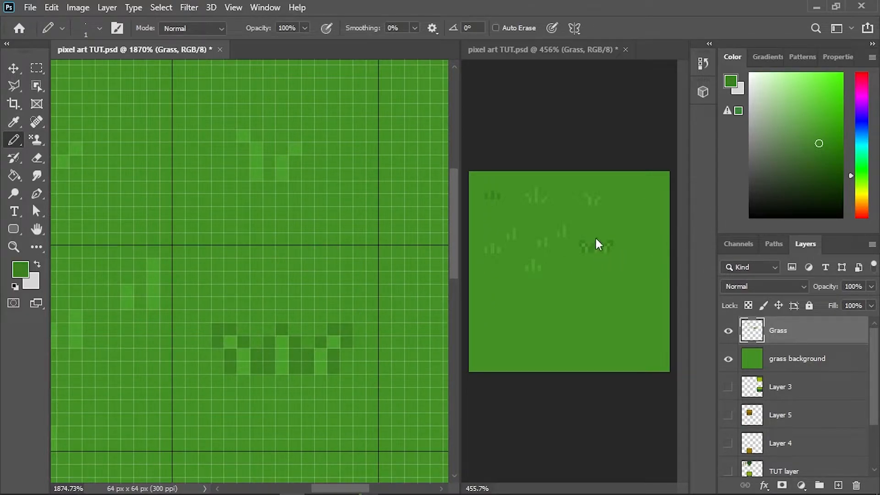
- Select the grid cell with the outlined tuft, copy and paste it, and move the copy into the cell below
scroll(231, 338, "down", 6)
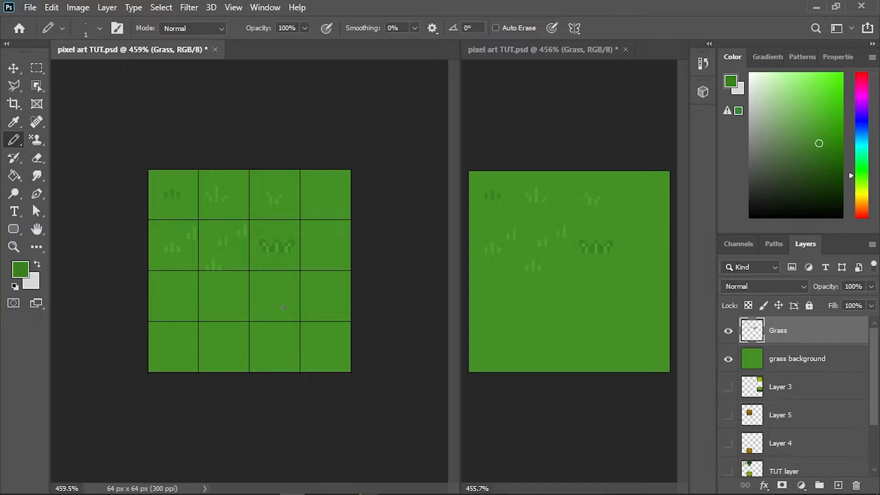
scroll(285, 248, "up", 5)
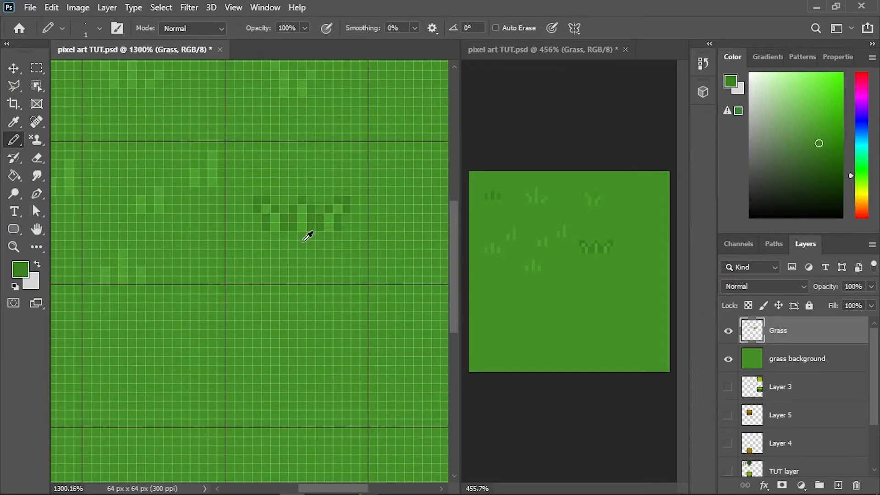
left_click(37, 68)
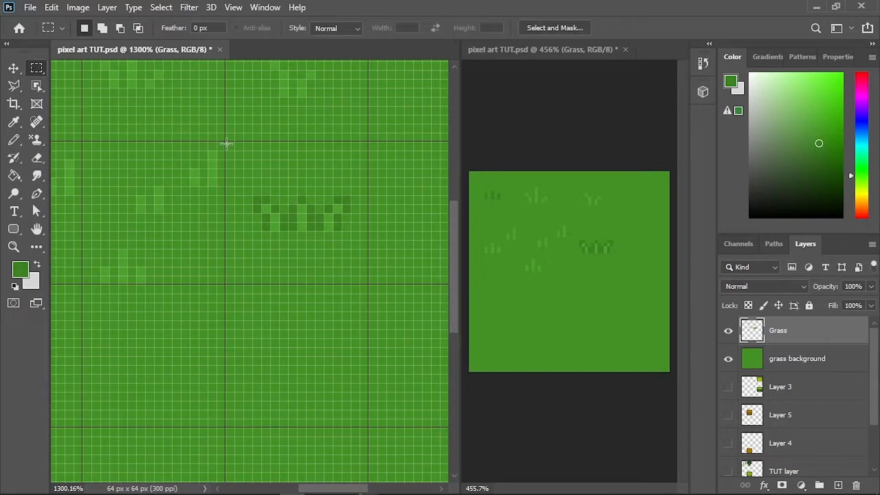
left_click_drag(229, 143, 367, 282)
key("ctrl+c")
key("ctrl+v")
key("v")
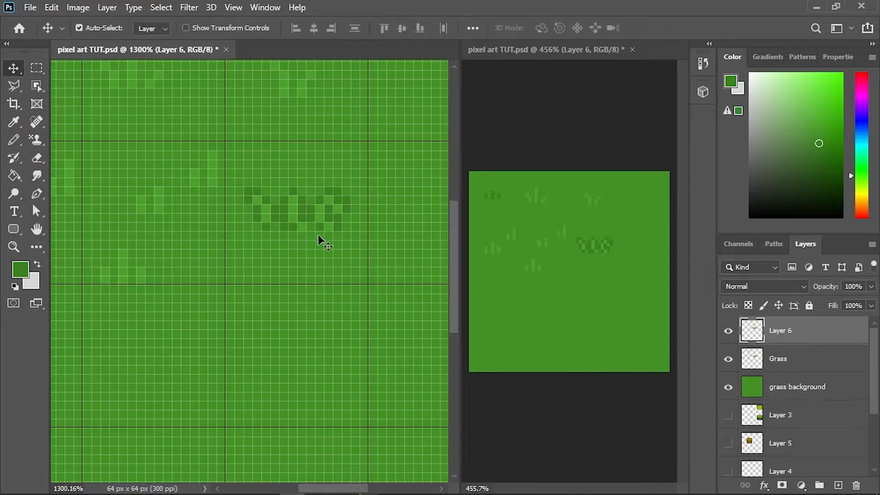
mouse_move(314, 216)
left_mouse_down()
mouse_move(311, 385)
mouse_move(323, 359)
left_mouse_up()
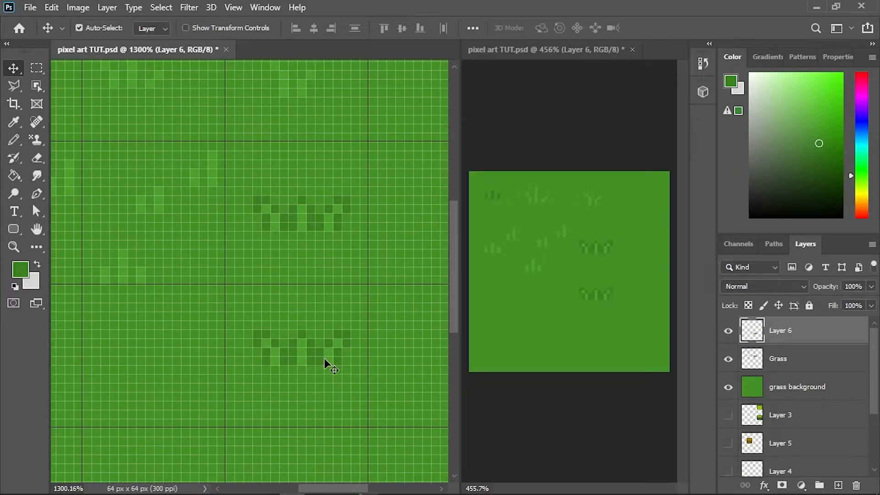
- Sample the copied tuft's light green, choose a slightly lighter shade and pencil it over the tuft's outer blade tips
key("b")
scroll(354, 353, "up", 1)
scroll(354, 353, "up", 2)
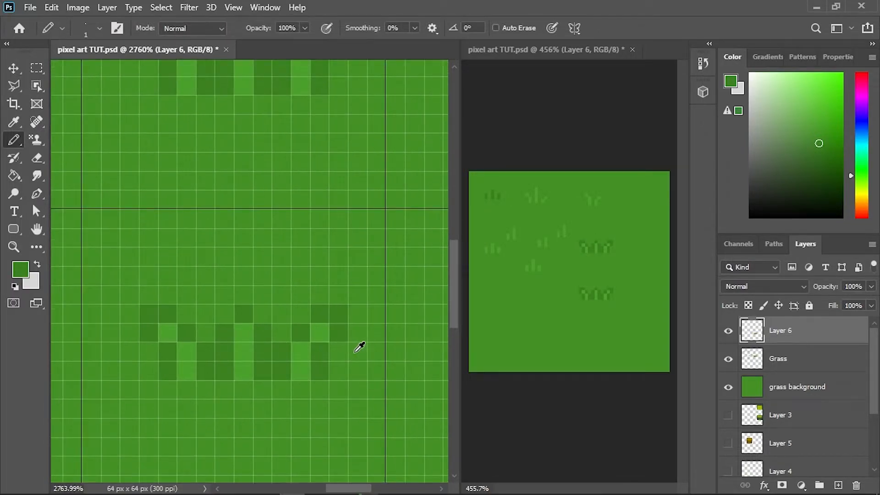
left_click(329, 323, "alt")
left_click(818, 121)
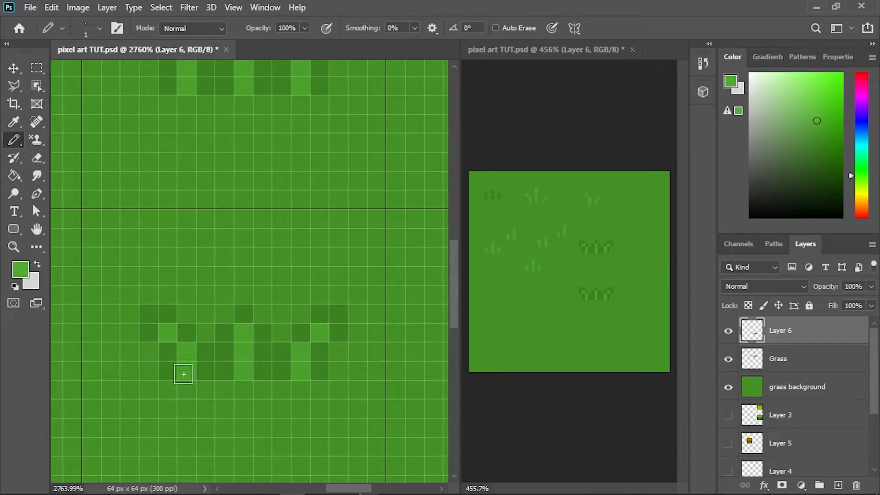
left_click(318, 334)
key("ctrl+z")
left_click(164, 328)
key("ctrl+z")
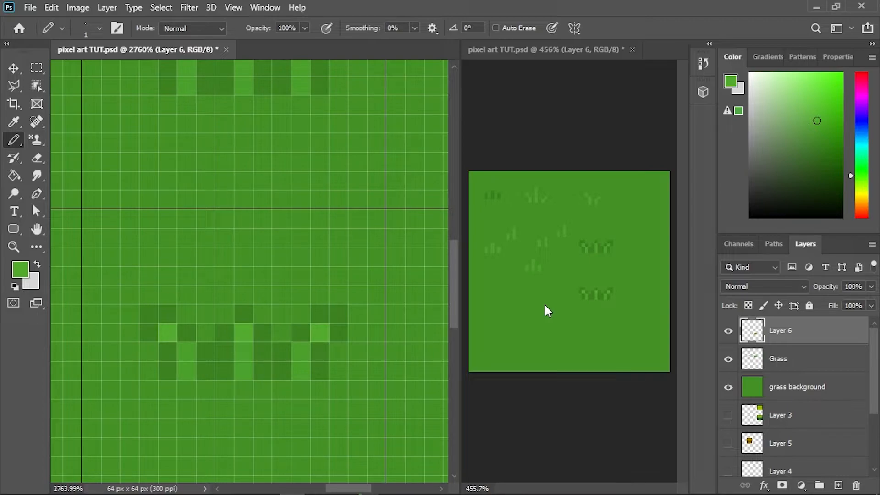
- Paste another copy of the outlined tuft and move it into the third column's bottom grid cell
scroll(247, 321, "down", 5)
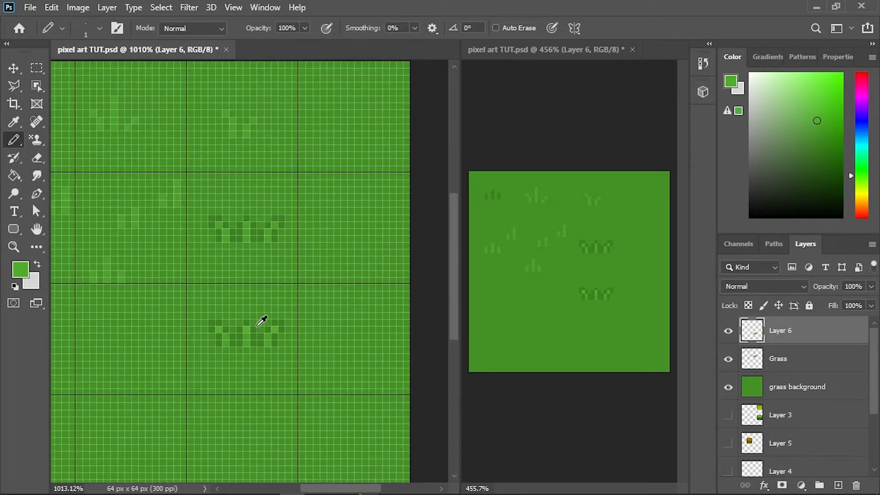
scroll(259, 325, "down", 1)
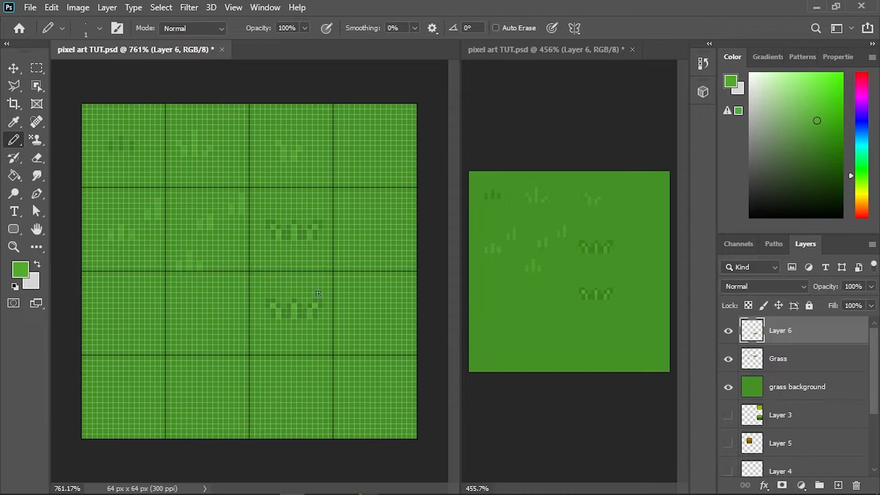
scroll(351, 300, "up", 2)
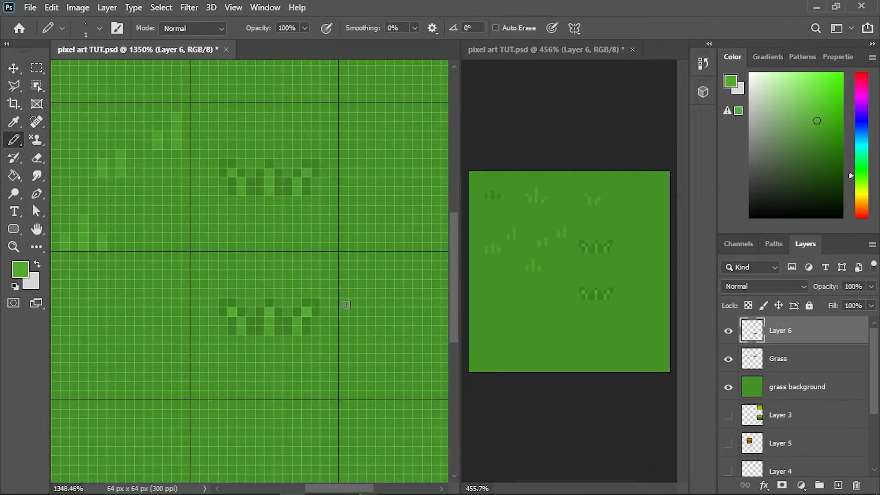
key("ctrl+v")
key("v")
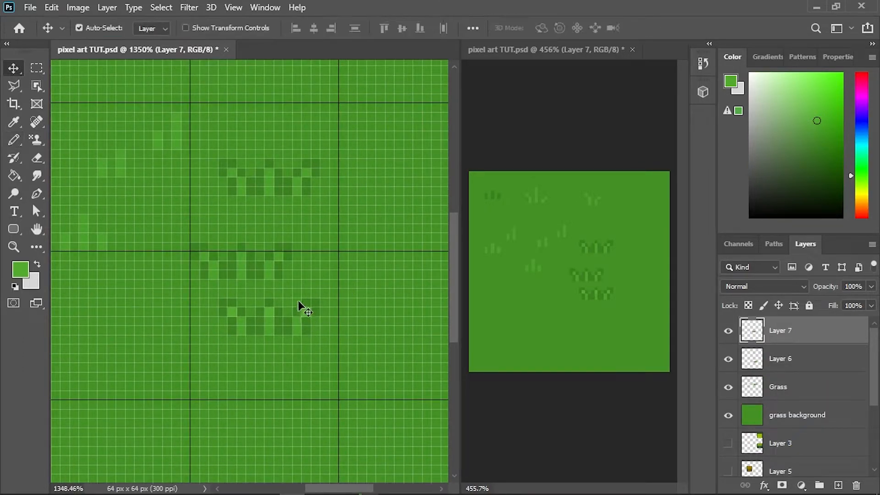
left_click_drag(271, 275, 257, 395)
left_click_drag(338, 359, 329, 193)
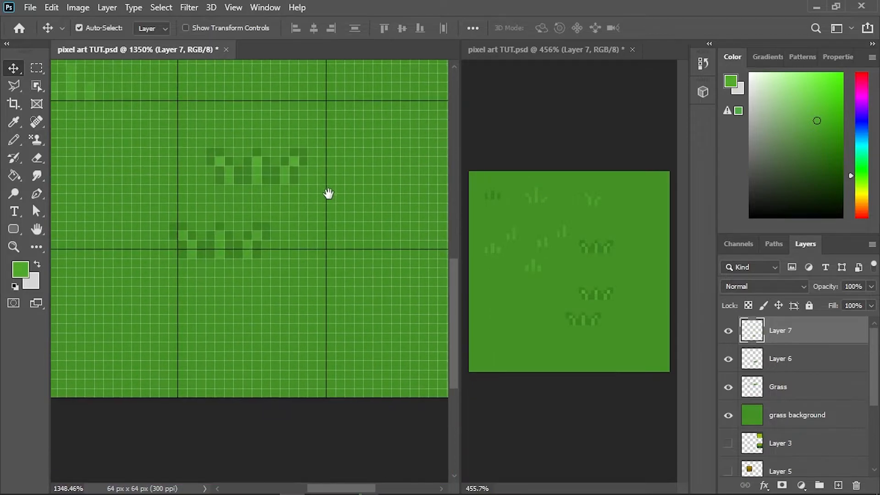
left_click_drag(250, 244, 289, 338)
scroll(290, 337, "up", 2)
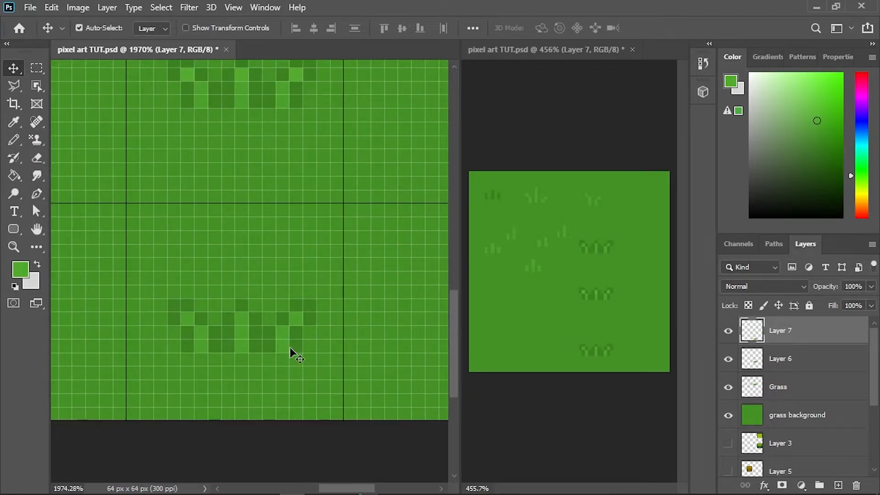
- Sample the bottom tuft's dark green, choose a darker shade and pencil it over the lower outline pixels between and beside the blades
key("b")
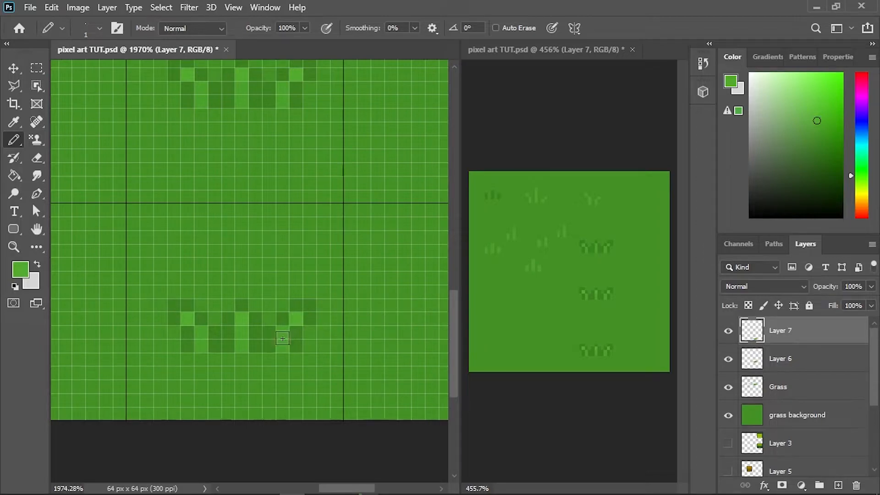
left_click(303, 330, "alt")
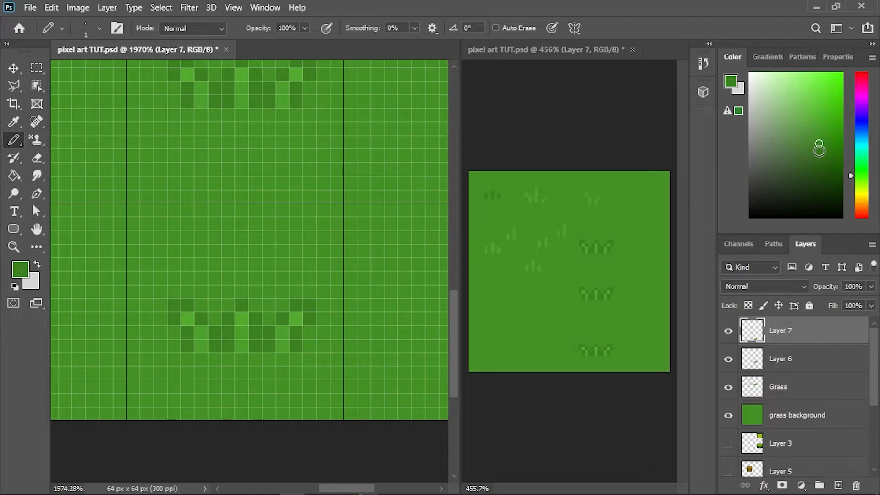
left_click(298, 332)
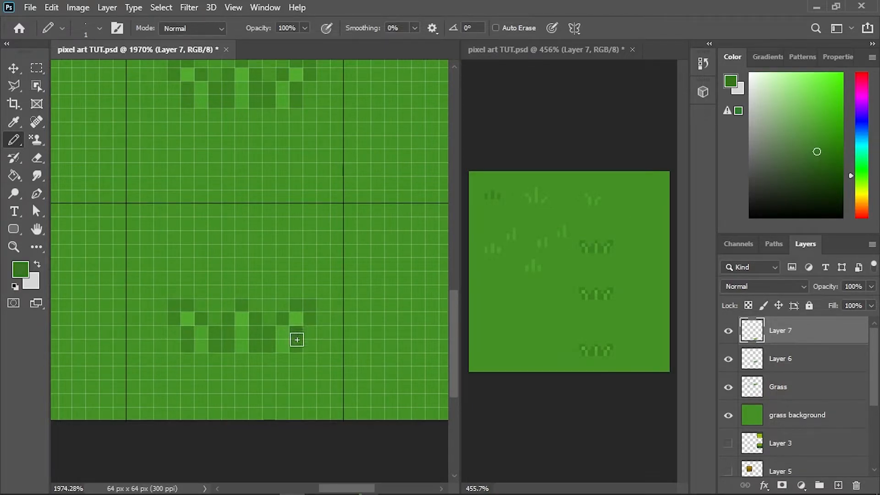
left_click(293, 345)
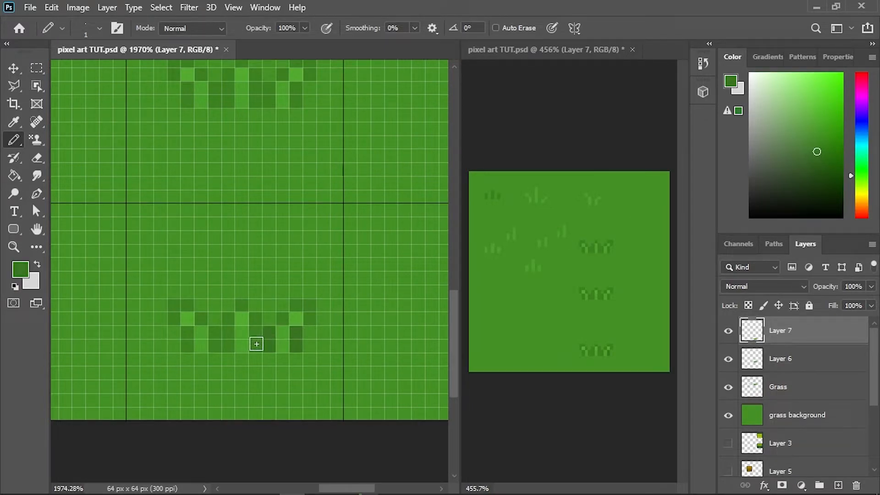
left_click(255, 343)
left_click(225, 334)
left_click(224, 347)
left_click(214, 337)
left_click(214, 344)
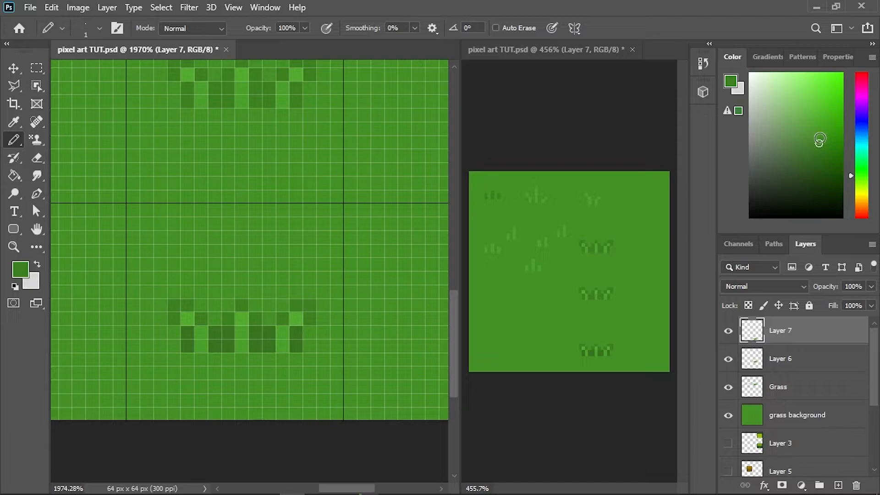
- Touch up the outline pixel at the bottom tuft's right tip in dark green and move the tuft up two pixels
left_click(308, 319)
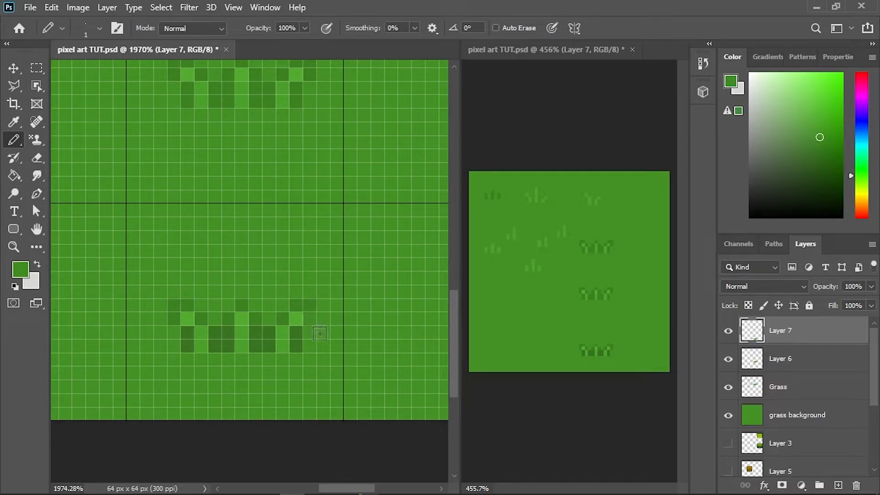
left_click(308, 306)
left_click(311, 323, "alt")
key("v")
left_click_drag(291, 342, 289, 316)
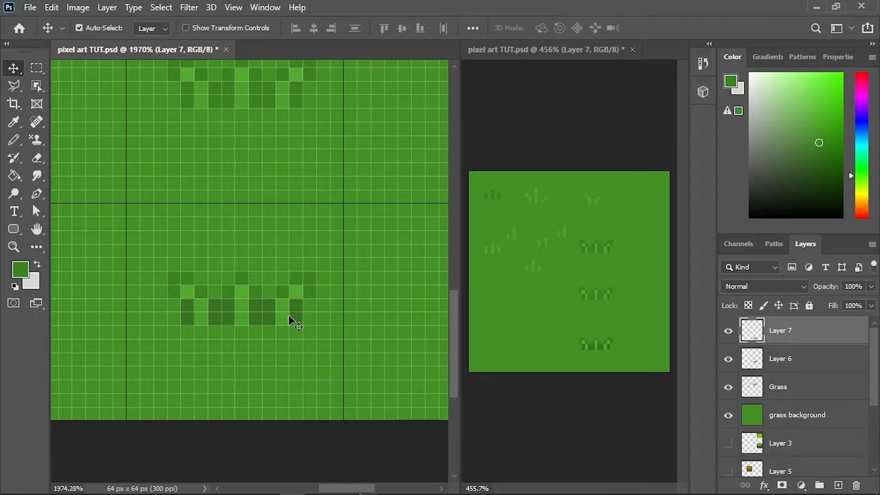
- Sample the light green of the plain grass blades in the second column's second-row grid cell for the pencil
scroll(228, 251, "down", 5)
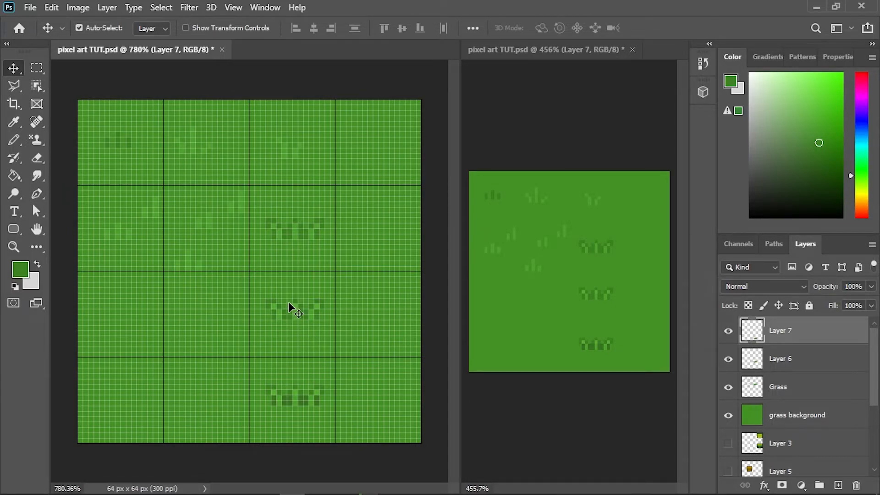
scroll(291, 351, "up", 2)
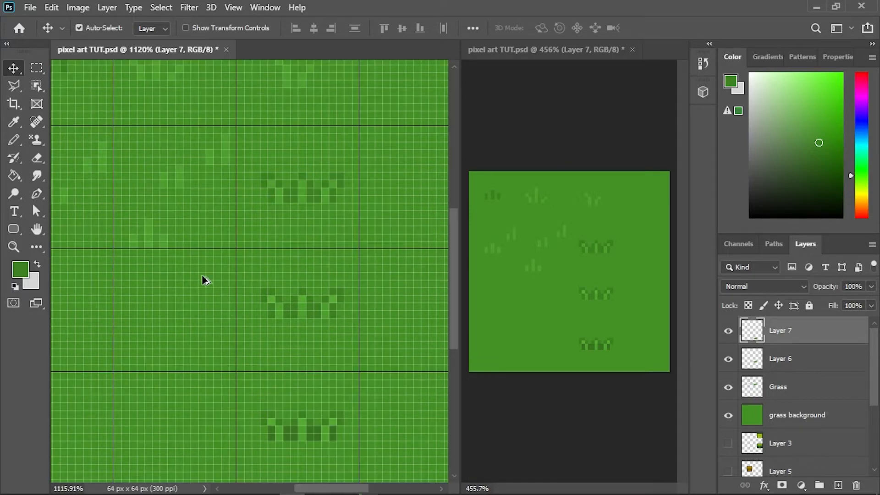
key("b")
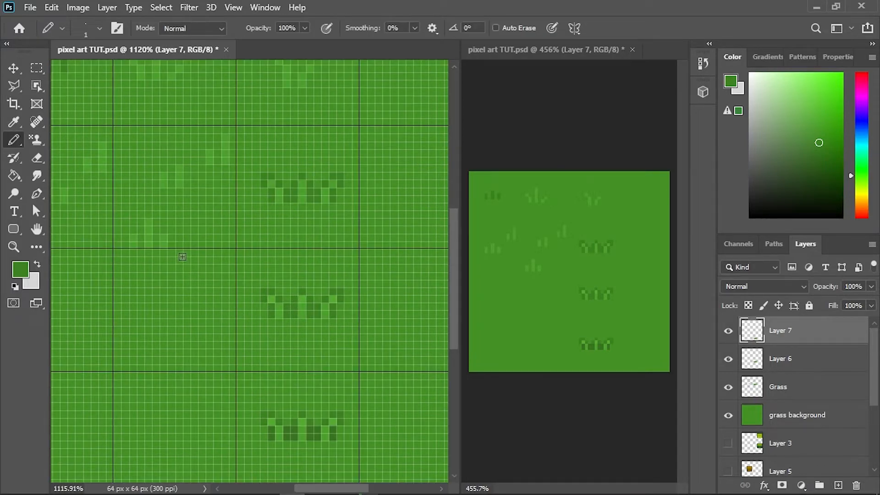
left_click(184, 179, "alt")
scroll(261, 207, "up", 2)
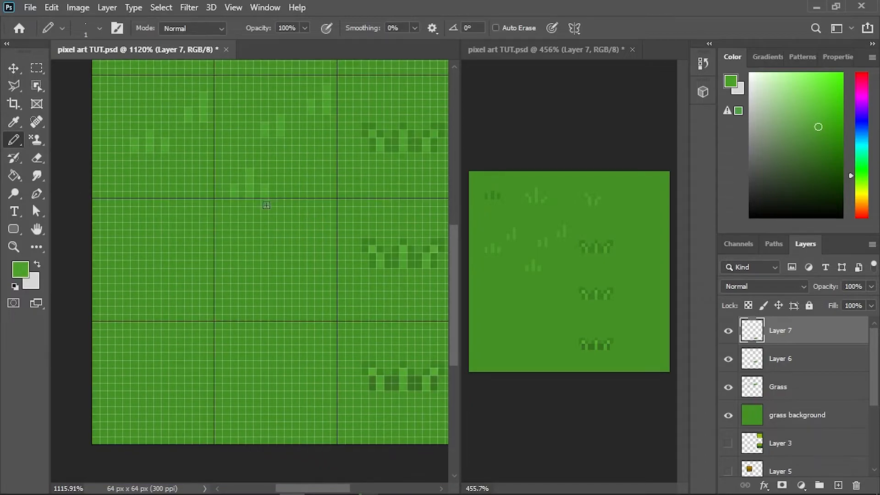
scroll(259, 273, "up", 3)
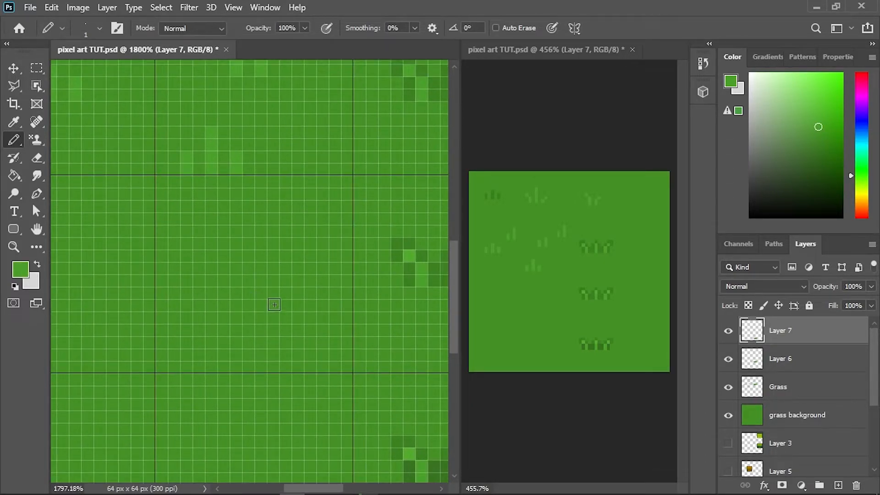
mouse_move(274, 289)
left_mouse_down()
mouse_move(296, 256)
mouse_move(326, 256)
left_mouse_up()
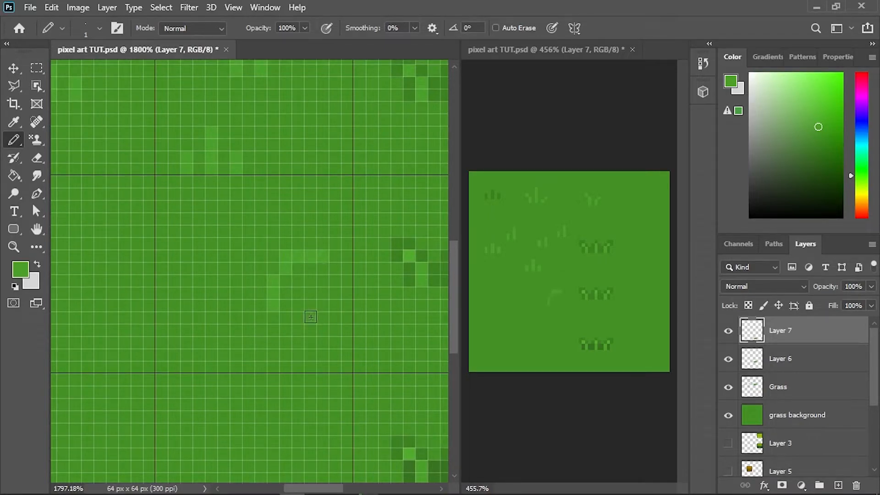
key("ctrl+z")
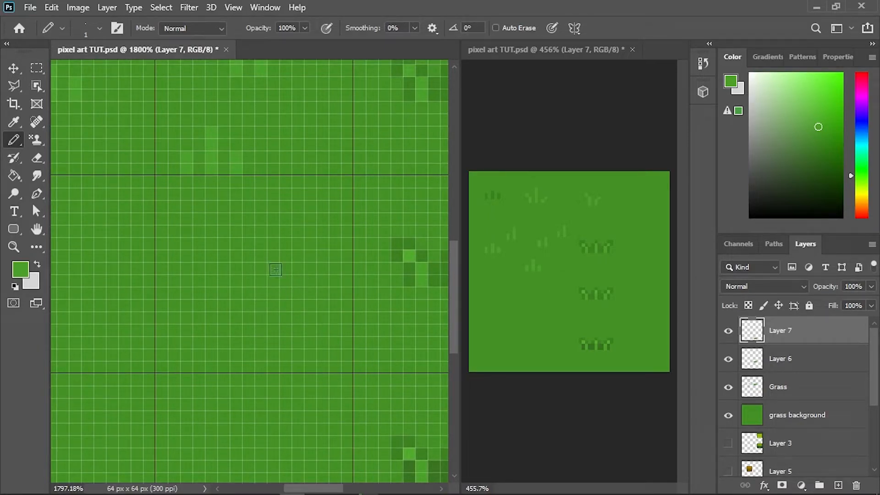
mouse_move(310, 251)
left_mouse_down()
mouse_move(281, 257)
mouse_move(262, 276)
mouse_move(250, 310)
left_mouse_up()
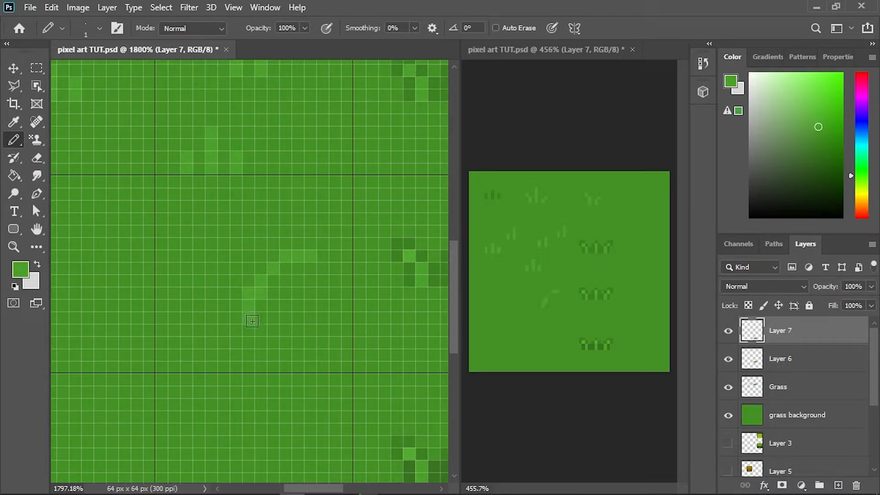
key("ctrl+z")
mouse_move(302, 260)
left_mouse_down()
mouse_move(265, 257)
mouse_move(250, 298)
left_mouse_up()
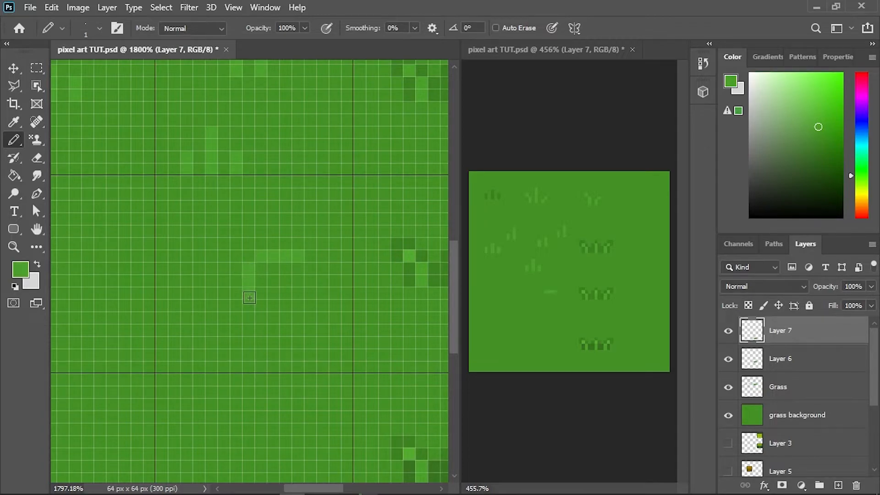
key("ctrl+z")
key("ctrl+z")
- Pencil a two-leaf sprout in light green in the second column's third-row grid cell, with both leaves filled in
mouse_move(308, 257)
left_mouse_down()
mouse_move(281, 268)
mouse_move(271, 310)
left_mouse_up()
mouse_move(297, 274)
left_mouse_down()
mouse_move(301, 251)
mouse_move(284, 246)
mouse_move(316, 247)
mouse_move(325, 258)
mouse_move(305, 272)
left_mouse_up()
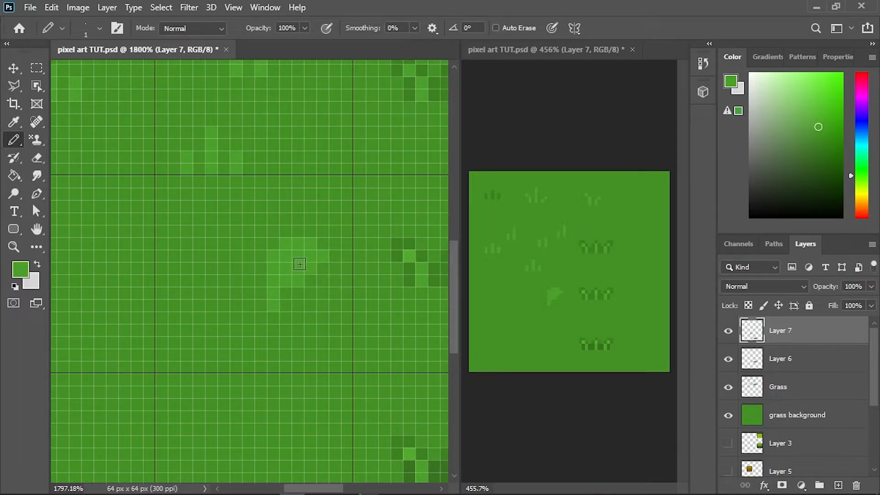
mouse_move(250, 302)
left_mouse_down()
mouse_move(247, 281)
mouse_move(230, 268)
mouse_move(209, 272)
mouse_move(238, 290)
left_mouse_up()
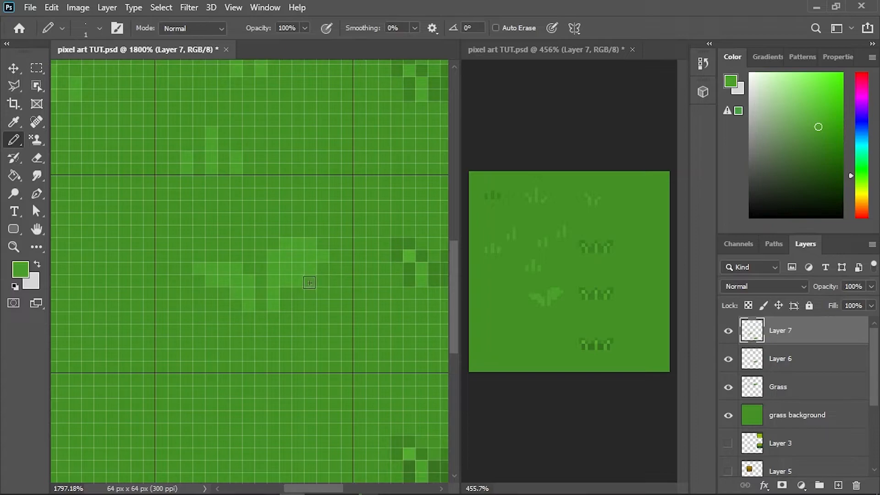
- Shrink the eraser to 1 pixel and erase the extra pixel under the sprout's right leaf
left_click(317, 289, "alt")
key("e")
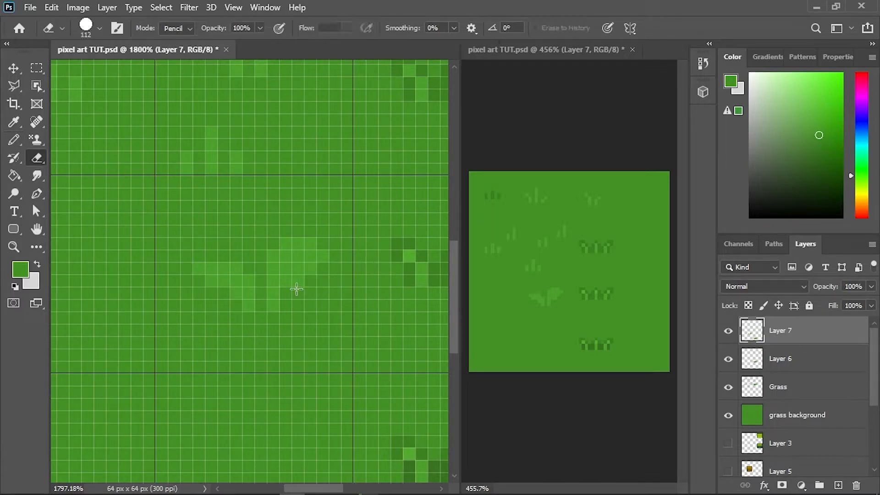
left_click(299, 279)
key("ctrl+z")
left_click_drag(324, 292, 8, 318)
left_click(300, 283)
- Sample the brighter green from the outlined tuft and pencil it over the leaf areas of the sprout
key("b")
left_click(308, 248, "alt")
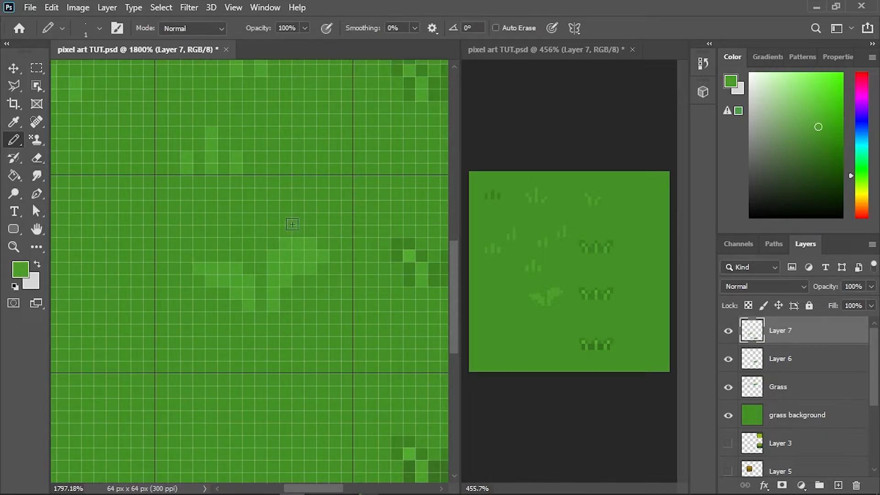
left_click(417, 252, "alt")
left_click_drag(320, 257, 294, 245)
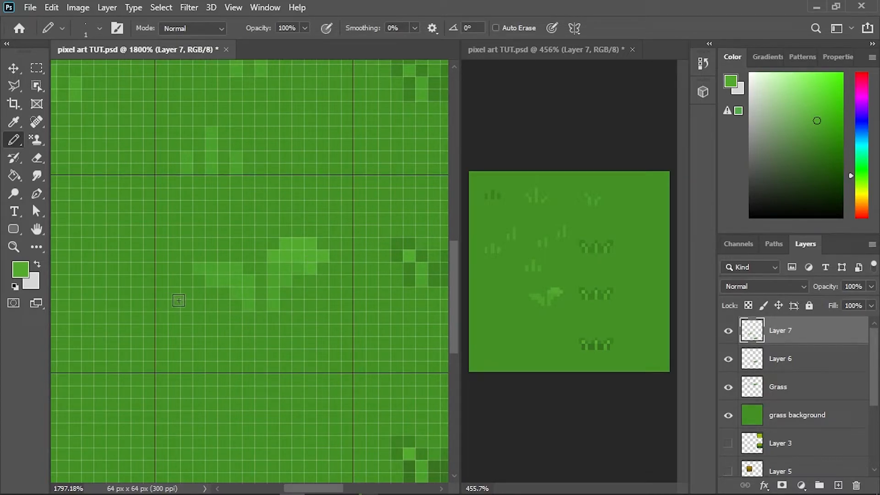
left_click_drag(232, 271, 197, 269)
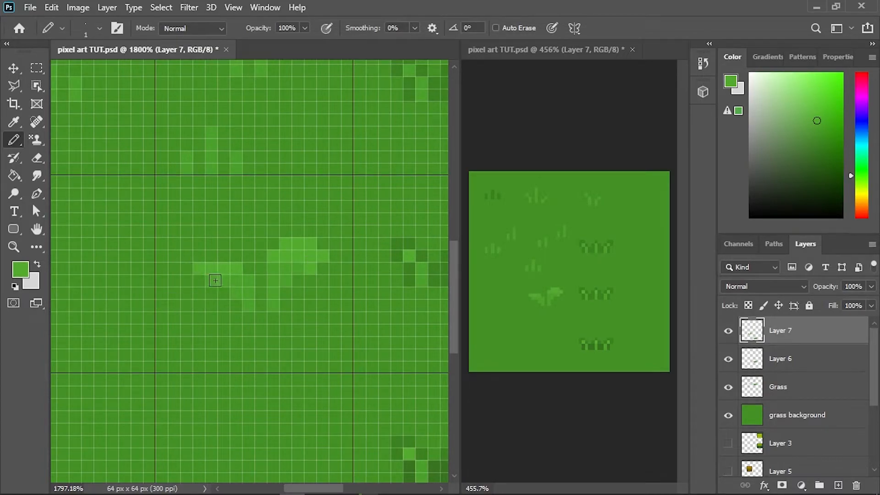
left_click_drag(247, 281, 222, 282)
left_click(211, 282)
- Sample the outlined tuft's dark green and pencil an outline around both leaves and stems of the sprout
scroll(338, 289, "down", 2)
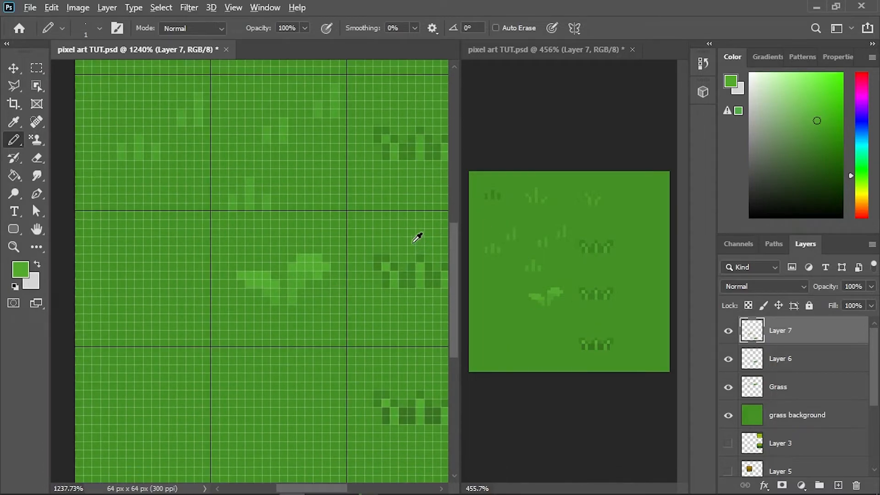
left_click(382, 265, "alt")
scroll(308, 291, "up", 2)
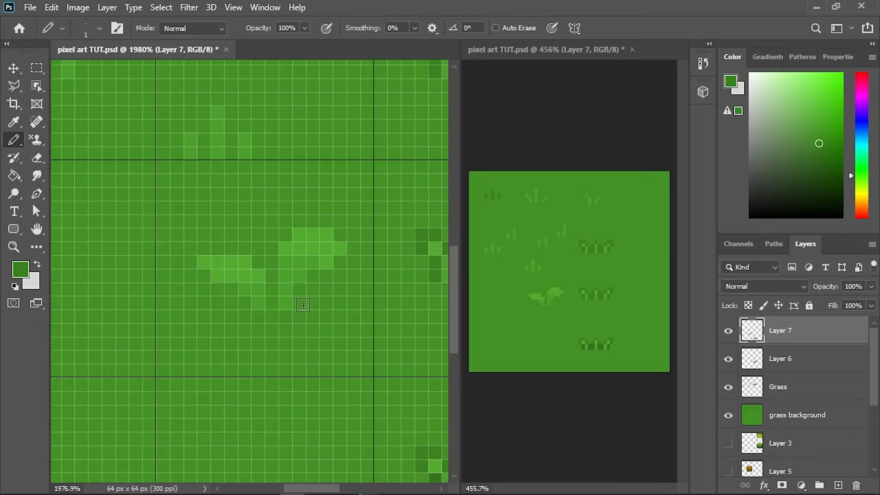
mouse_move(302, 305)
left_mouse_down()
mouse_move(313, 277)
mouse_move(303, 292)
mouse_move(345, 255)
left_mouse_up()
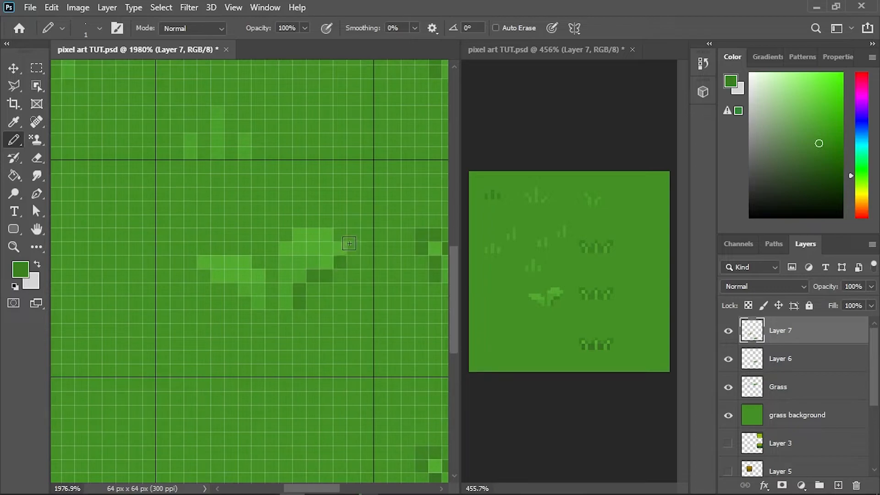
left_click(355, 246)
mouse_move(326, 227)
left_mouse_down()
mouse_move(308, 221)
mouse_move(285, 235)
mouse_move(272, 303)
left_mouse_up()
mouse_move(258, 262)
left_mouse_down()
mouse_move(230, 249)
mouse_move(204, 249)
mouse_move(192, 263)
mouse_move(245, 303)
left_mouse_up()
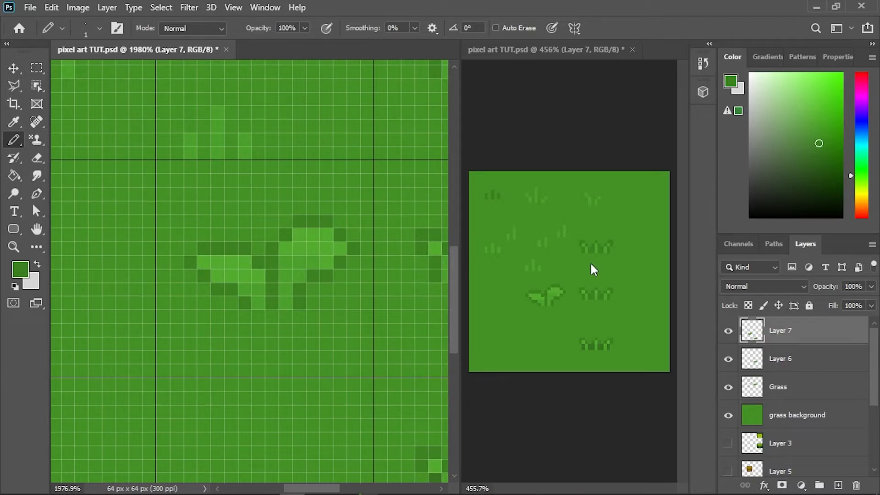
- Reset the foreground colour to black, add a new layer named shadow and place it below Layer 7
key("d")
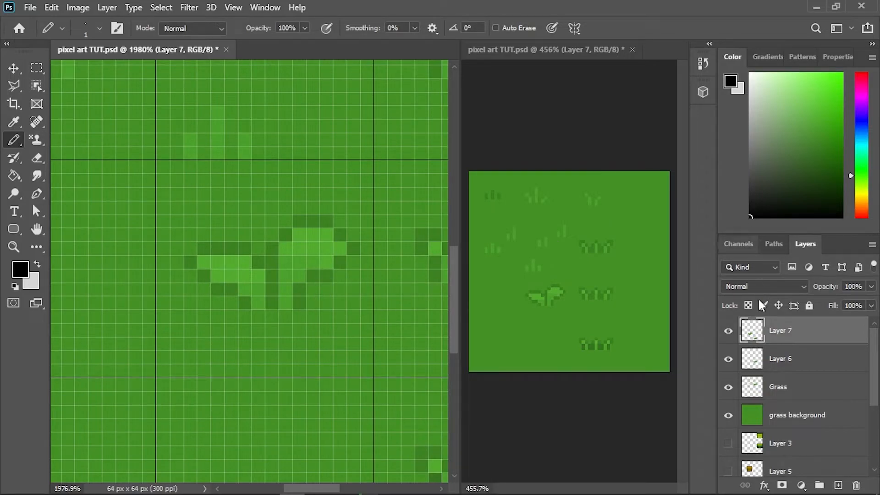
left_click(838, 485)
double_click(780, 331)
key("Return")
left_click_drag(782, 333, 782, 372)
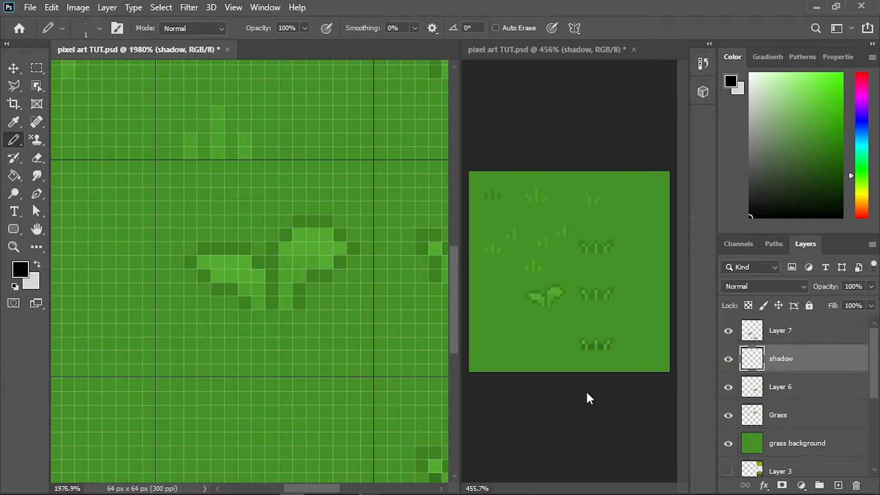
- Pencil a three-pixel black strip under each leaf plus one pixel beside the right stem, and set the shadow layer's opacity to 18%
mouse_move(313, 303)
left_mouse_down()
mouse_move(344, 299)
mouse_move(329, 289)
left_mouse_up()
left_click(313, 289)
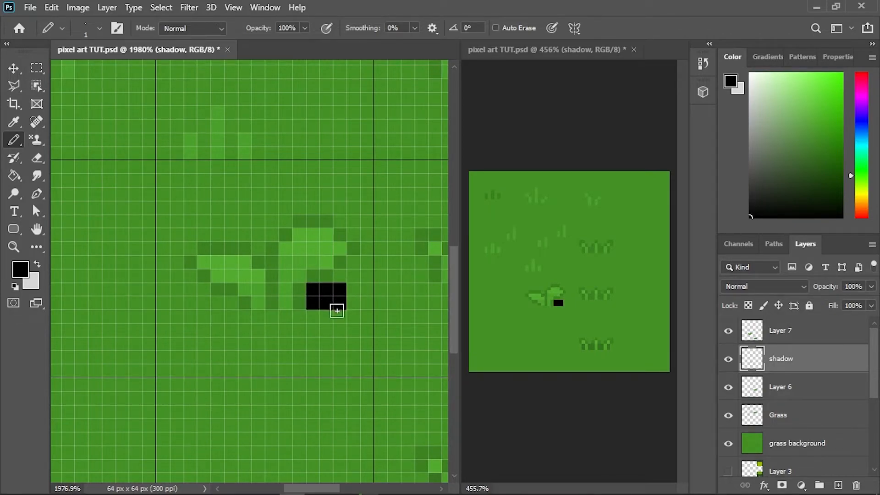
left_click_drag(311, 303, 339, 303)
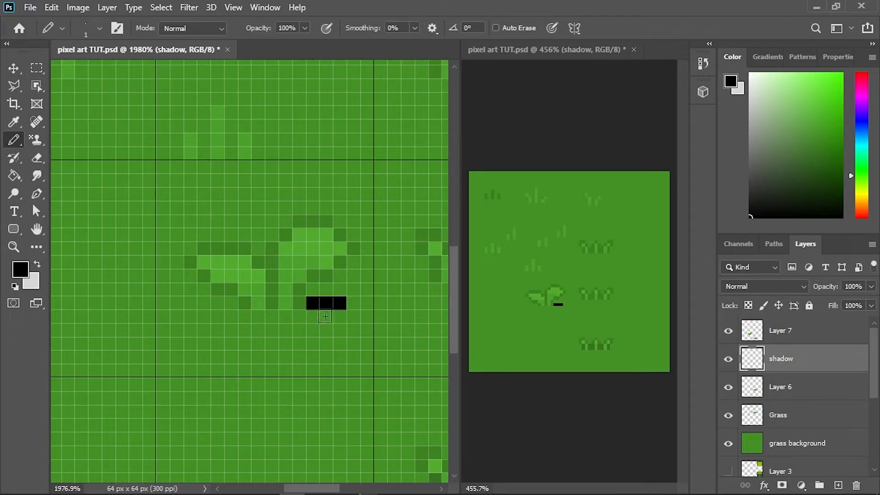
left_click_drag(235, 304, 204, 303)
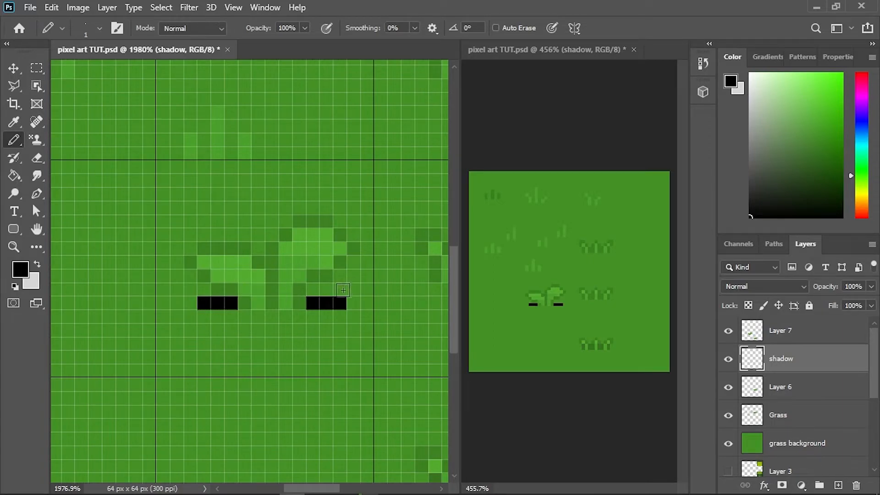
left_click_drag(337, 292, 314, 289)
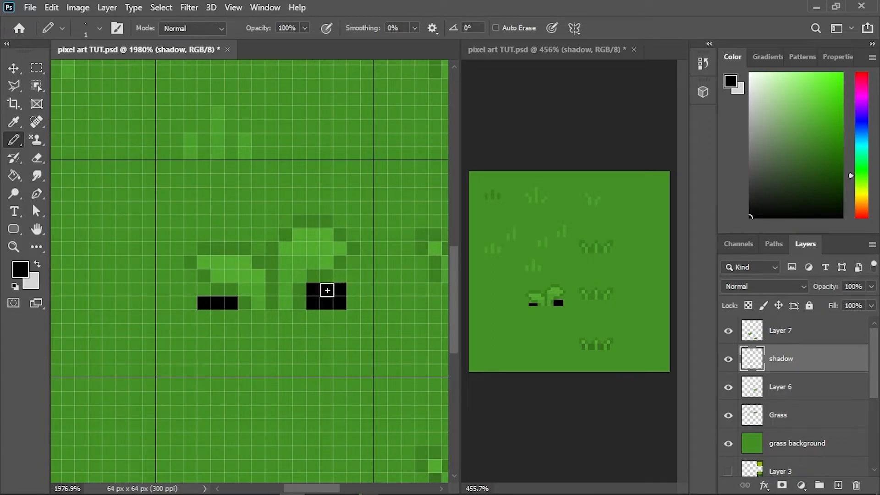
key("e")
left_click_drag(352, 290, 327, 289)
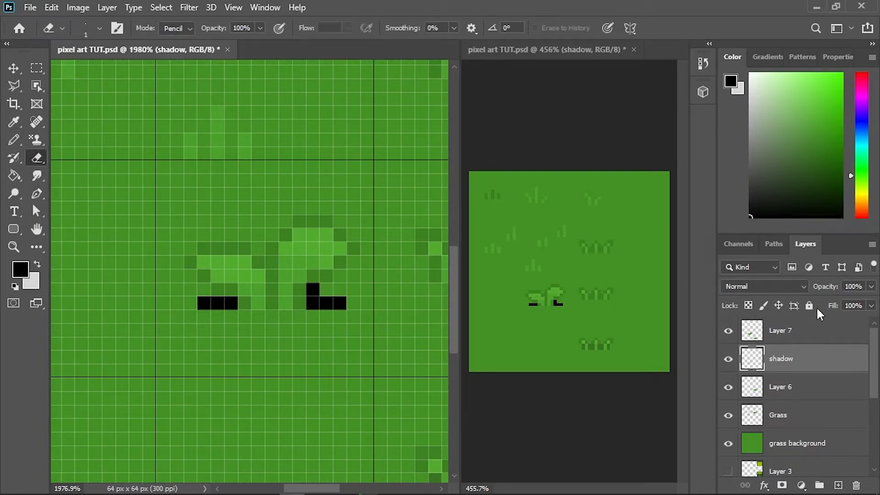
mouse_move(829, 292)
left_mouse_down()
mouse_move(812, 291)
mouse_move(829, 293)
left_mouse_up()
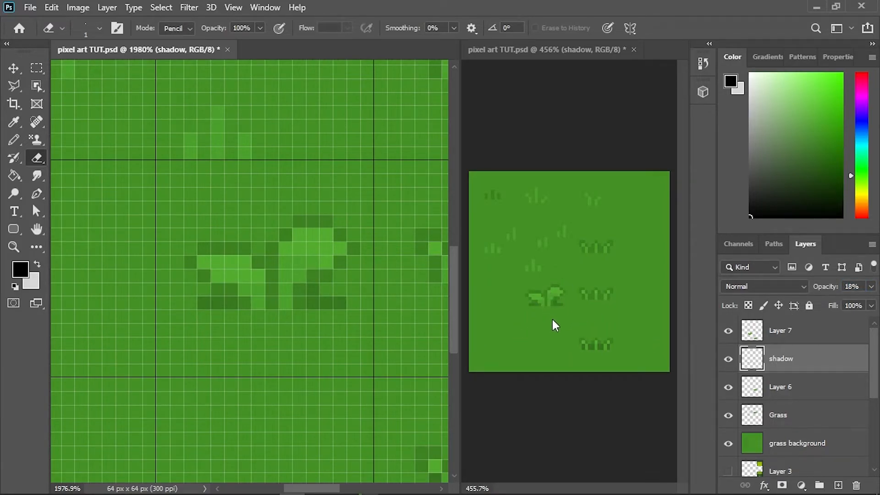
mouse_move(522, 494)
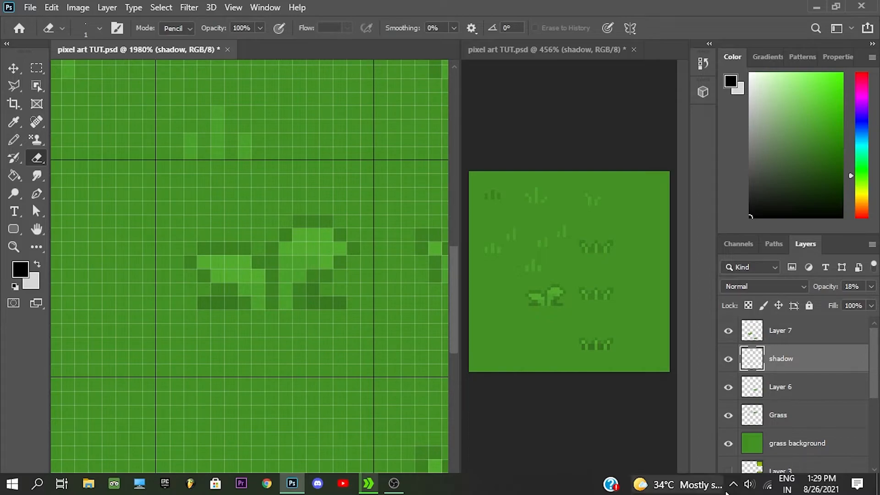
- Set the shadow layer's opacity to 8% and make Layer 7 active for drawing with the Pencil
mouse_move(815, 290)
left_mouse_down()
mouse_move(828, 292)
mouse_move(821, 300)
left_mouse_up()
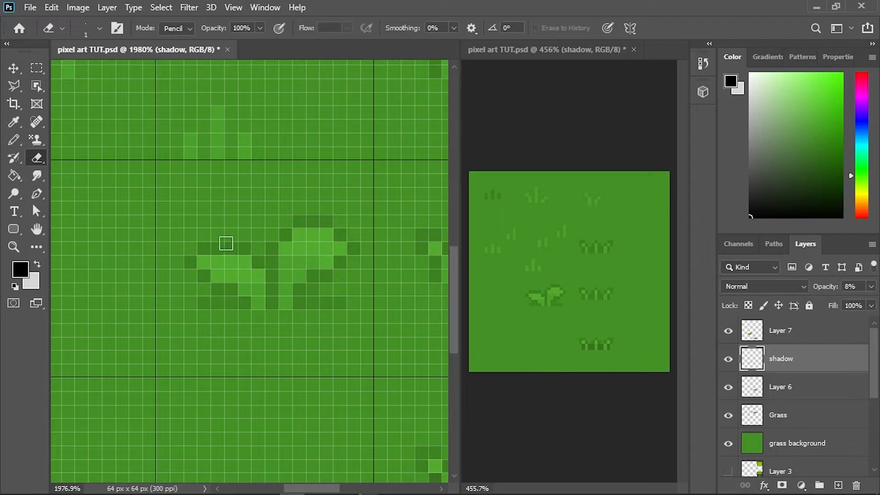
key("b")
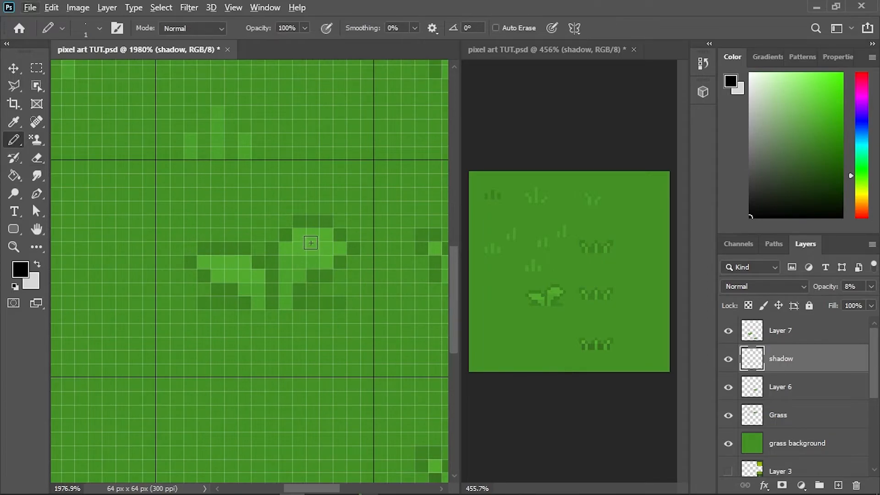
left_click(785, 342)
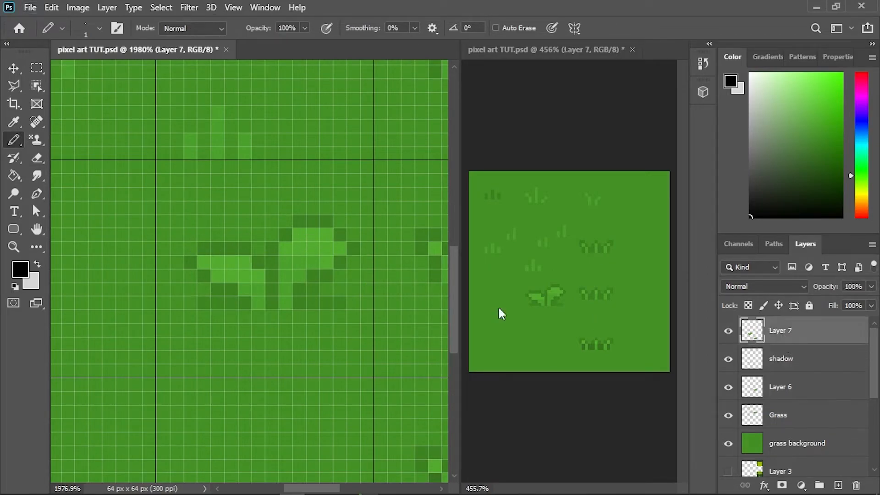
- Sample the leaf green, brighten it slightly and pencil highlights along the upper parts of both sprout leaves
left_click(321, 244, "alt")
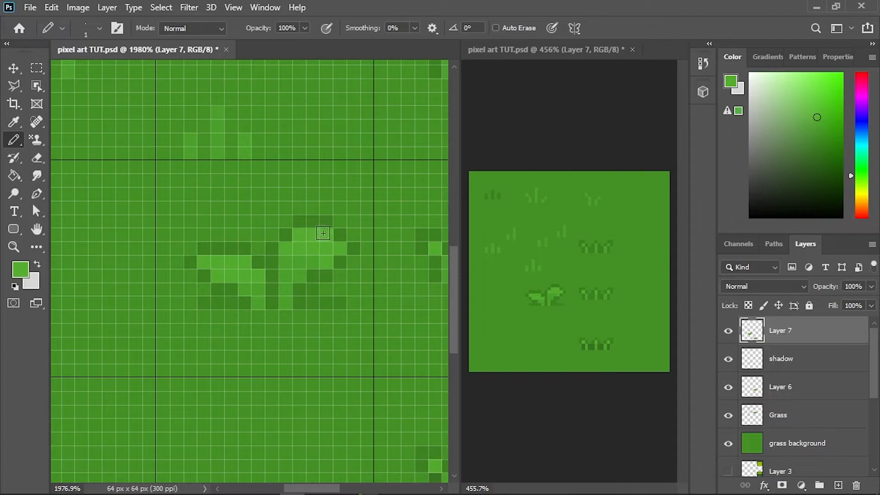
left_click(336, 244)
left_click(301, 234)
left_click(241, 288)
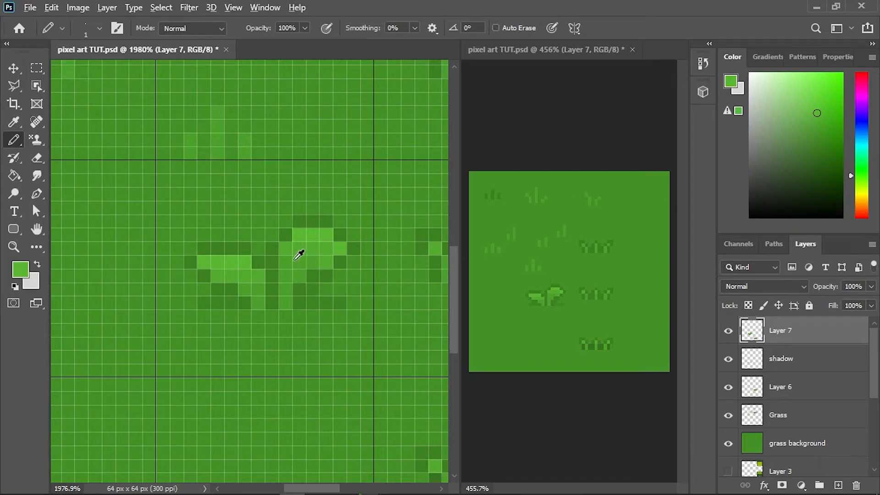
- Pencil a slightly darker green shade over the stems and lower inner parts of both sprout leaves
left_click(288, 287, "alt")
left_click(288, 287, "alt")
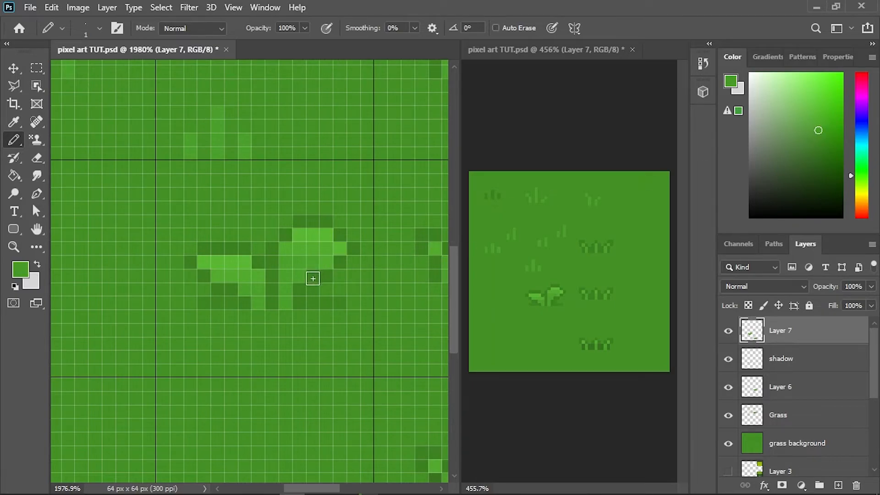
left_click(245, 292)
- Sample the sprout's mid leaf green and pencil a second sprout in the grid cell below, with two upper leaves and a small lower right leaf
scroll(297, 350, "down", 3)
left_click_drag(295, 357, 296, 261)
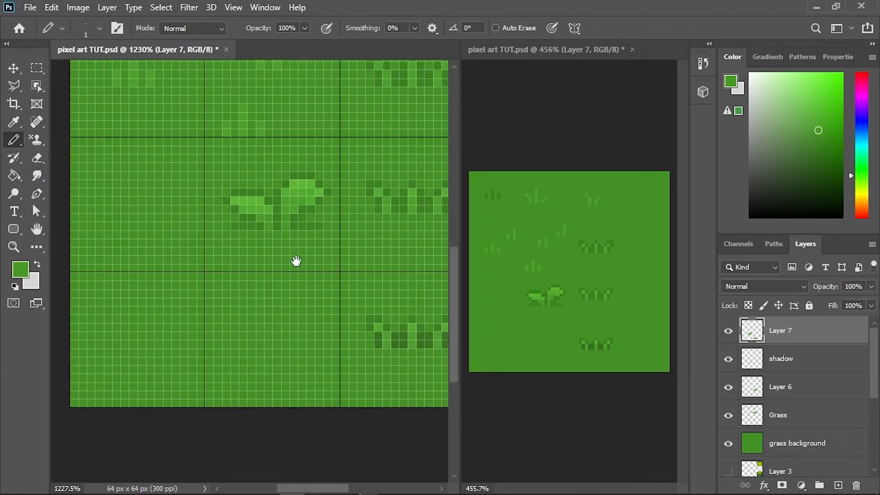
scroll(264, 296, "up", 2)
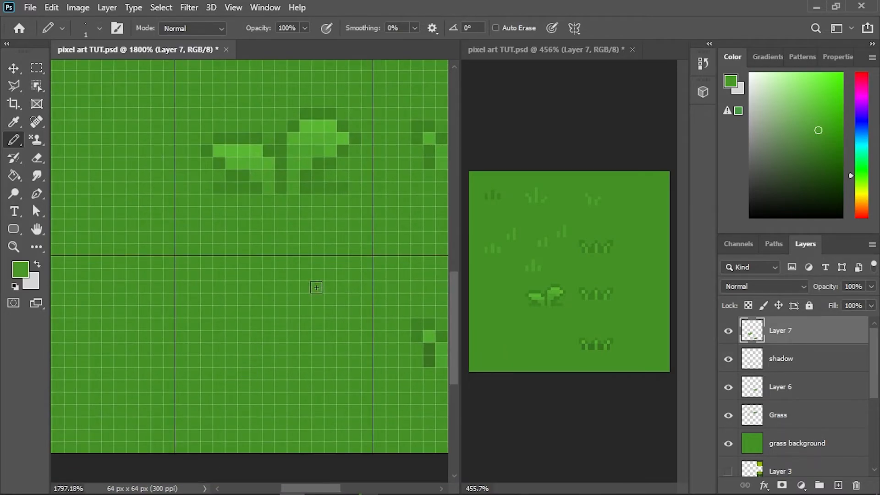
left_click(308, 141, "alt")
mouse_move(293, 388)
left_mouse_down()
mouse_move(293, 377)
mouse_move(329, 348)
mouse_move(290, 362)
mouse_move(311, 340)
mouse_move(300, 337)
left_mouse_up()
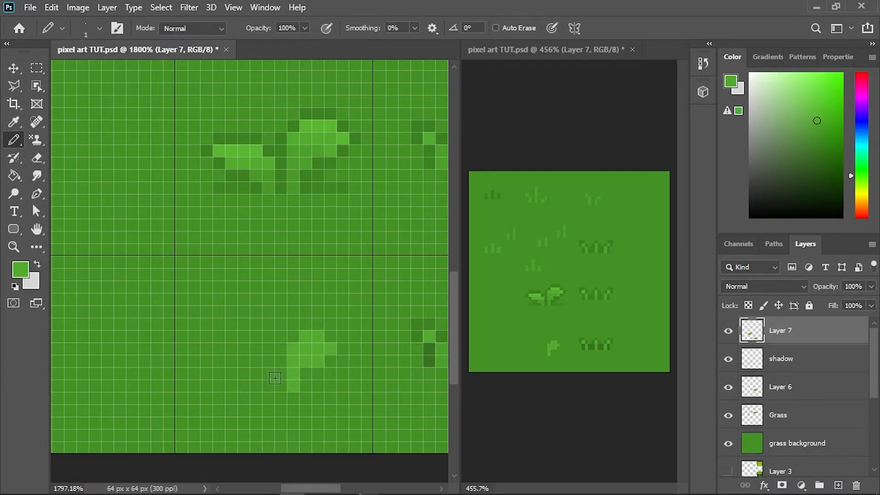
mouse_move(266, 385)
left_mouse_down()
mouse_move(262, 370)
mouse_move(229, 363)
mouse_move(264, 372)
mouse_move(268, 360)
mouse_move(243, 348)
mouse_move(248, 360)
left_mouse_up()
mouse_move(325, 391)
left_mouse_down()
mouse_move(335, 376)
mouse_move(336, 385)
left_mouse_up()
left_click(337, 385)
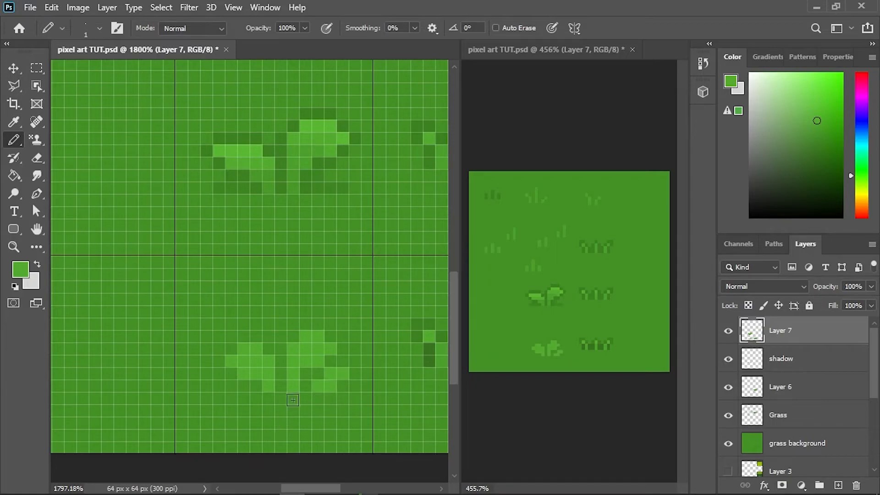
- Sample the first sprout's dark outline green and pencil an outline around the leaves and stems of the second sprout
scroll(296, 397, "up", 2)
scroll(309, 379, "up", 1)
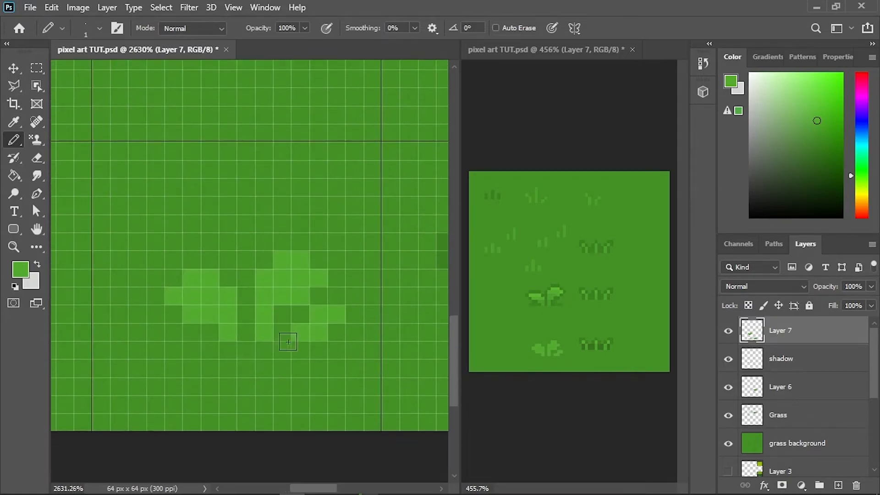
scroll(304, 204, "up", 3)
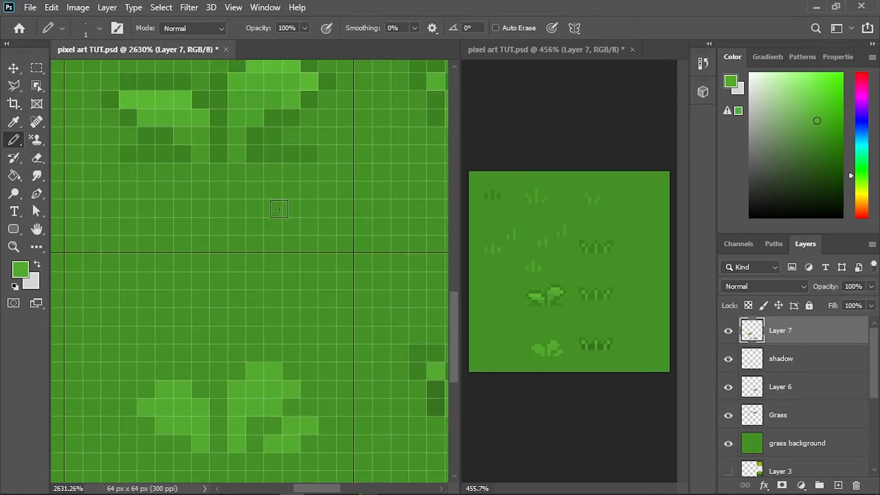
left_click(273, 112, "alt")
scroll(277, 246, "down", 2)
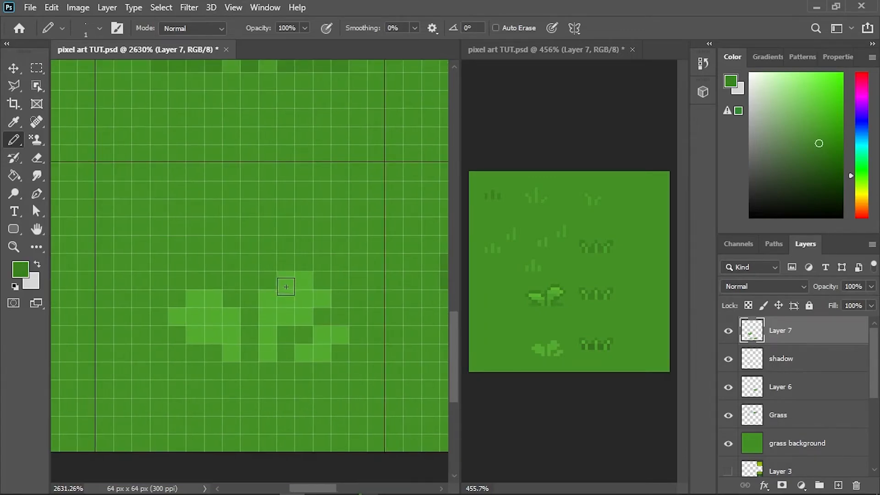
left_click(249, 353)
mouse_move(249, 330)
left_mouse_down()
mouse_move(250, 296)
mouse_move(282, 270)
mouse_move(303, 267)
mouse_move(337, 299)
mouse_move(292, 334)
mouse_move(288, 352)
mouse_move(344, 353)
mouse_move(356, 338)
left_mouse_up()
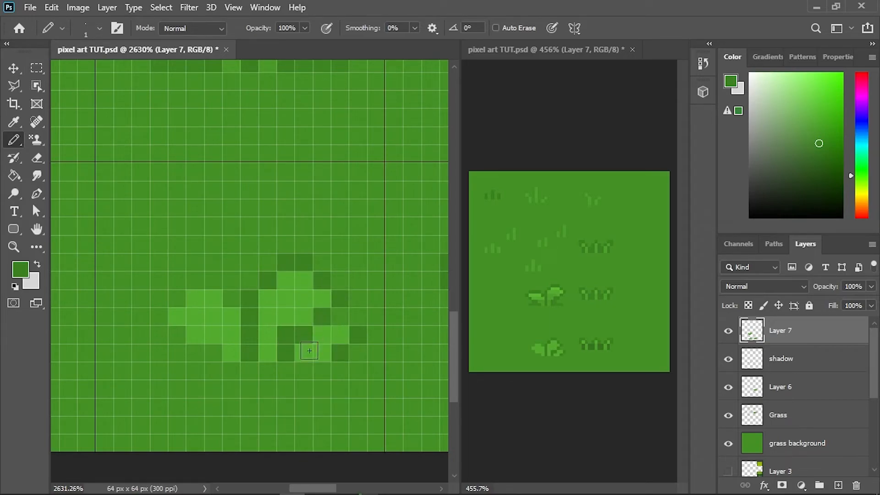
left_click_drag(260, 343, 328, 309)
mouse_move(278, 320)
left_mouse_down()
mouse_move(233, 288)
mouse_move(237, 271)
mouse_move(283, 244)
left_mouse_up()
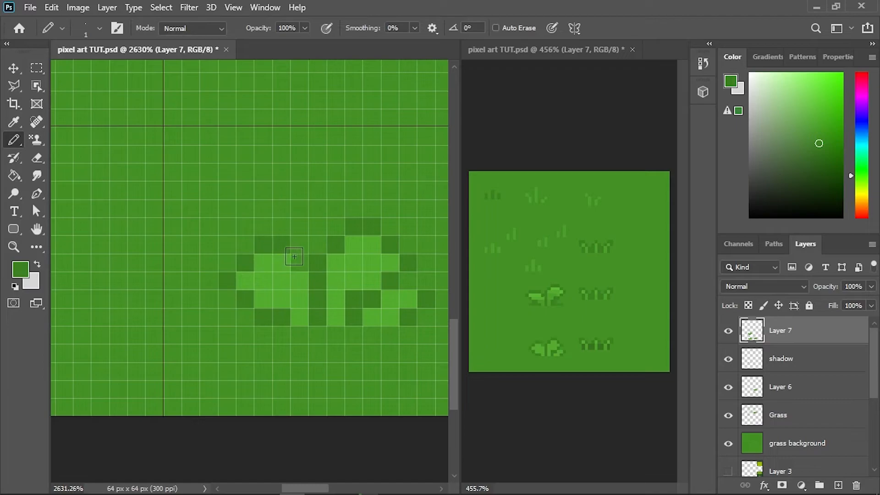
left_click(305, 271)
left_click_drag(319, 299, 274, 298)
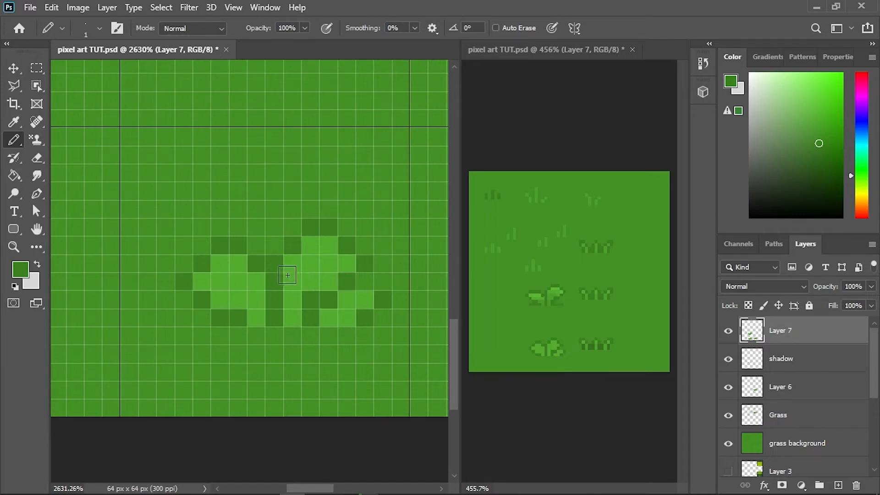
- Narrow the second sprout's left leaf along its inner edge, erasing stray pixels and repainting its two-pixel stem in leaf green
left_click(270, 296)
key("alt+e")
key("Escape")
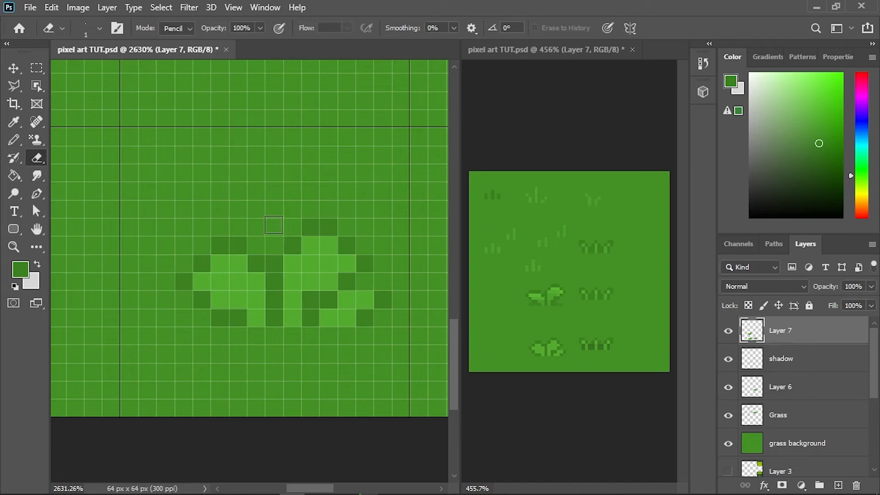
key("b")
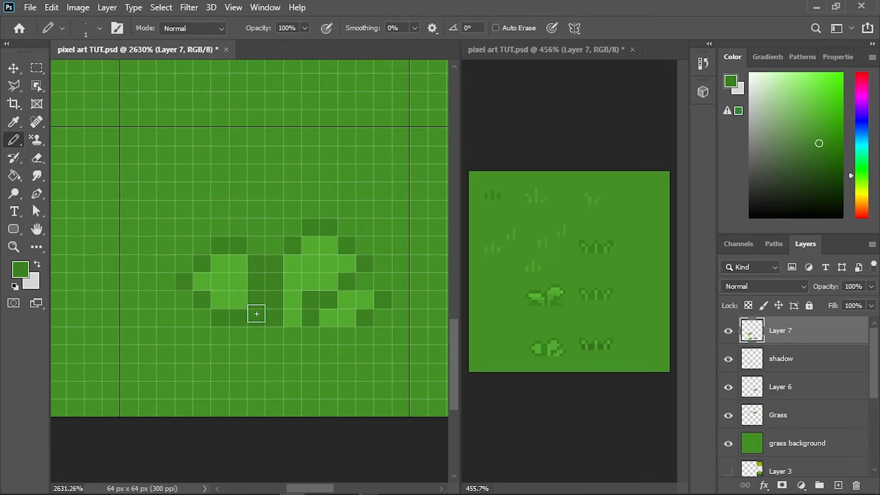
key("e")
left_click_drag(261, 245, 253, 309)
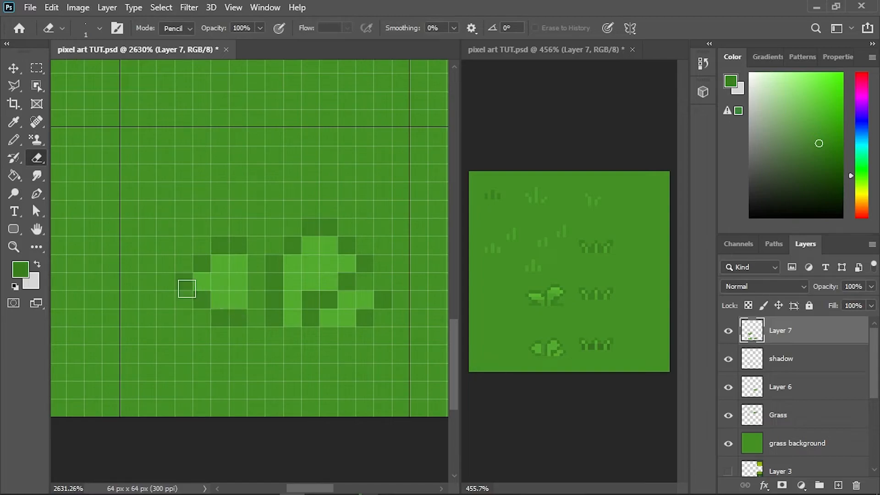
key("b")
left_click(239, 273, "alt")
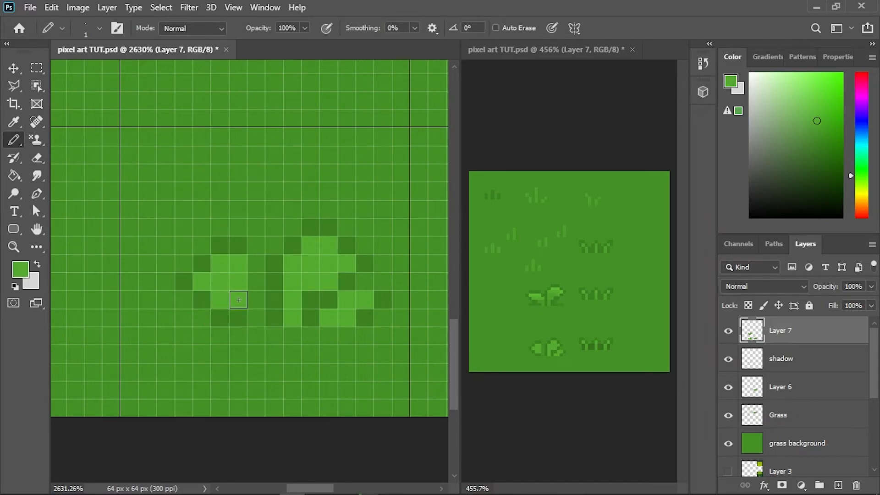
left_click_drag(255, 320, 255, 304)
left_click(255, 303)
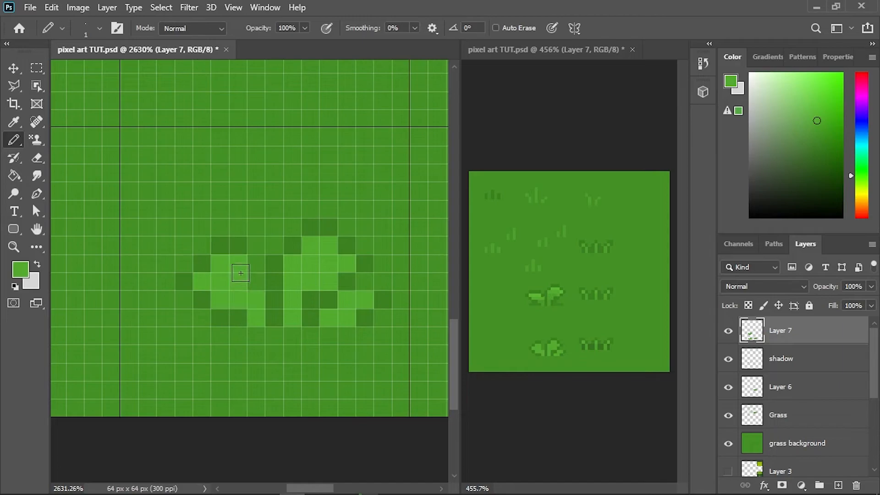
- Sample the dark outline green, pencil over the left leaf's upper inner corner and erase the leftover outline pixel above it
left_click(238, 244, "alt")
left_click_drag(239, 267, 256, 282)
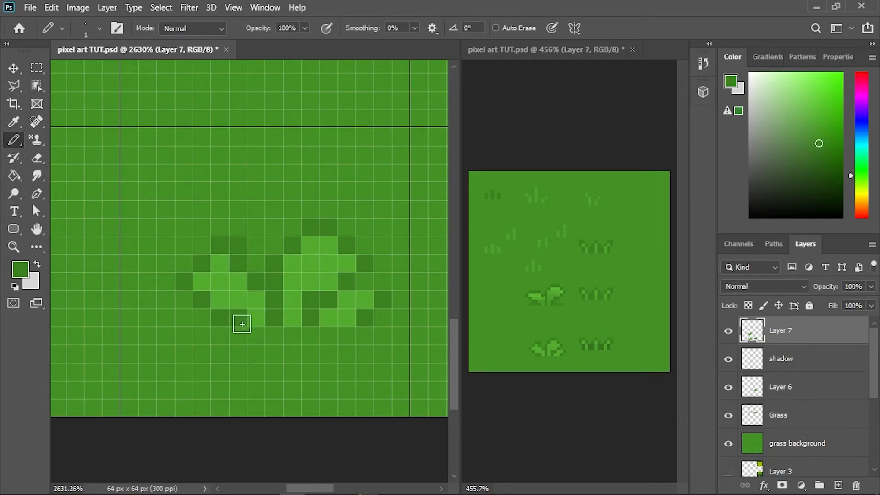
key("alt+e")
left_click(252, 240)
key("b")
key("e")
key("b")
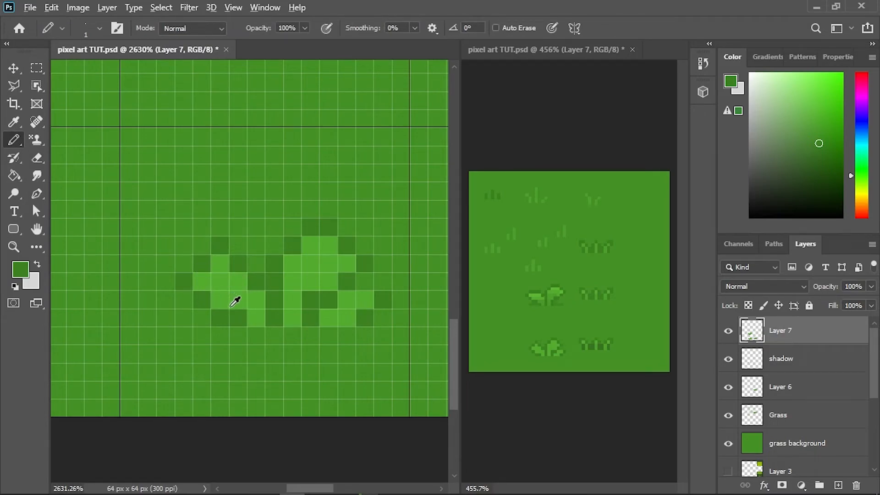
- Flatten the left leaf to one pixel row with dark outline above and below, erase the old outline, and fill the outline gap at the right leaves
left_click(242, 313, "alt")
mouse_move(238, 316)
left_mouse_down()
mouse_move(237, 300)
mouse_move(219, 300)
left_mouse_up()
key("e")
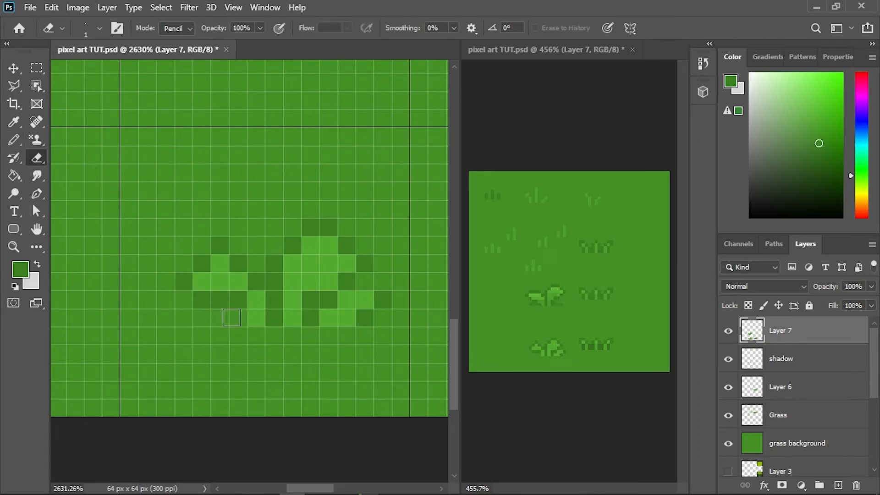
key("b")
left_click(244, 296, "alt")
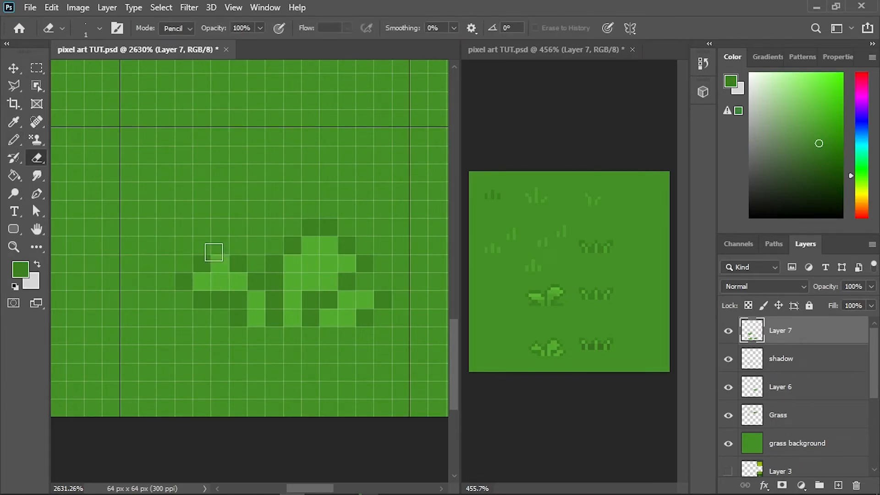
left_click_drag(238, 262, 220, 264)
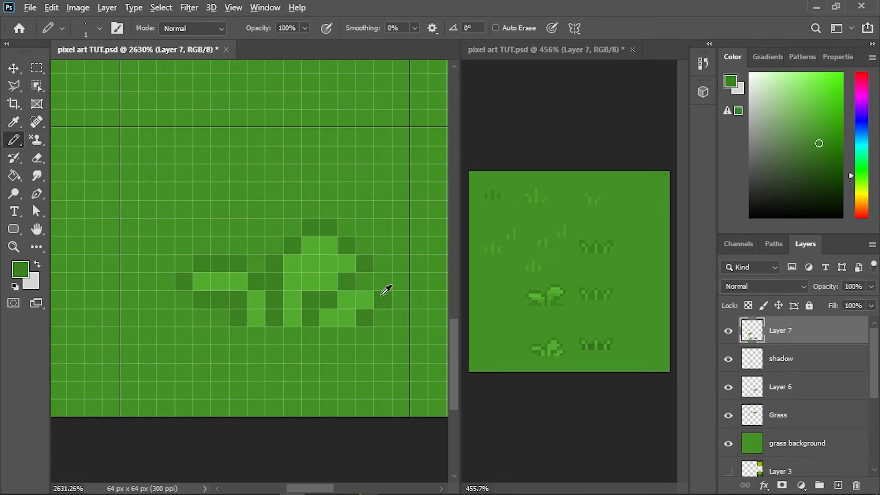
left_click(365, 281)
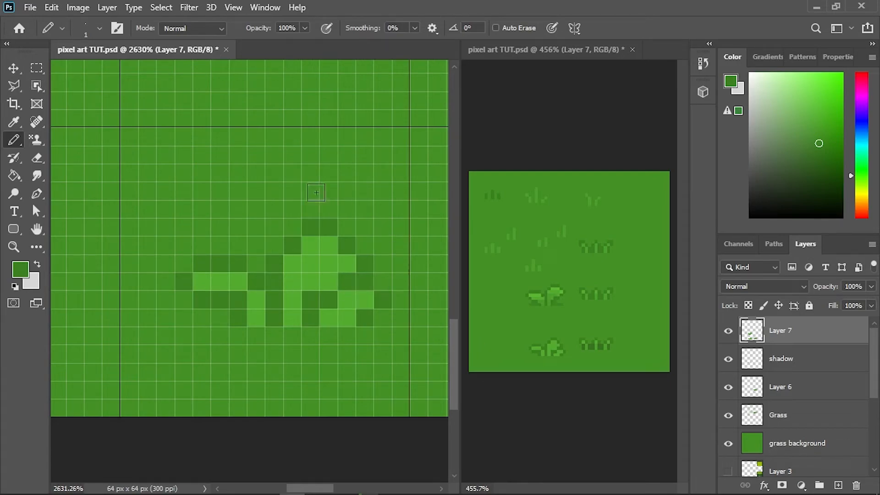
- Sample the first sprout's bright highlight green and pencil it along the tops of the second sprout's upper right and left leaves
scroll(329, 448, "up", 5)
left_click(343, 272, "alt")
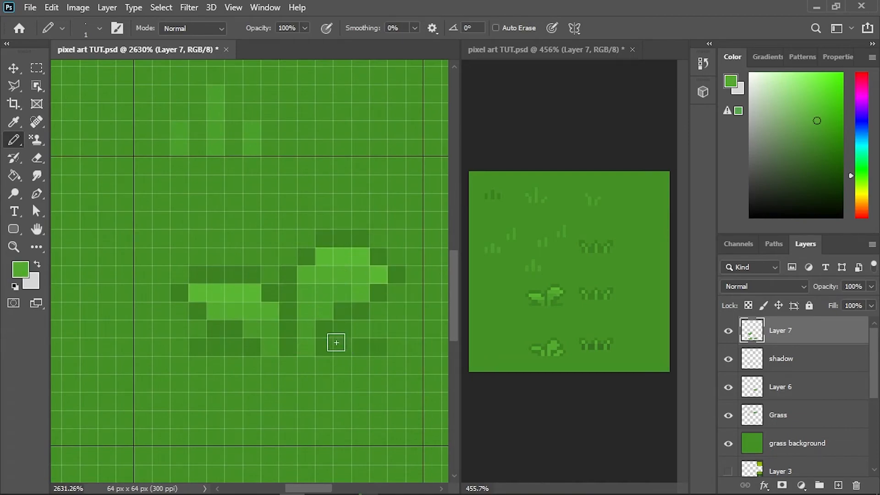
scroll(334, 318, "down", 5)
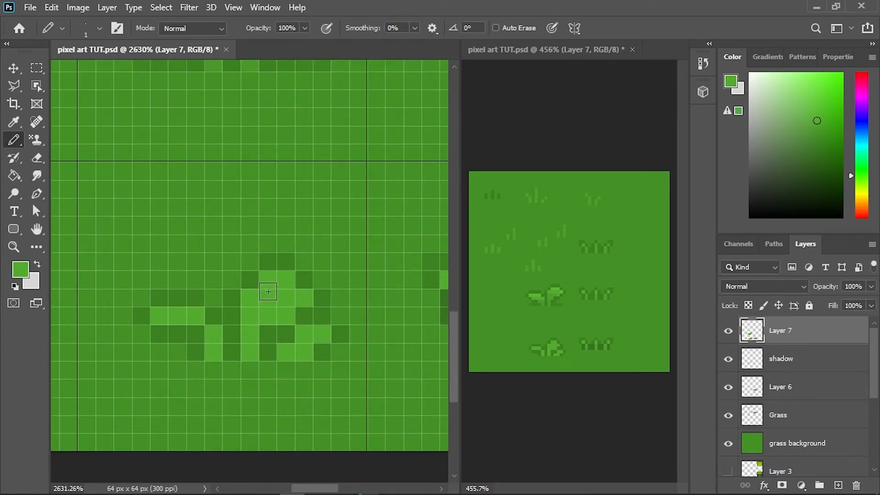
scroll(289, 265, "up", 5)
left_click(300, 146, "alt")
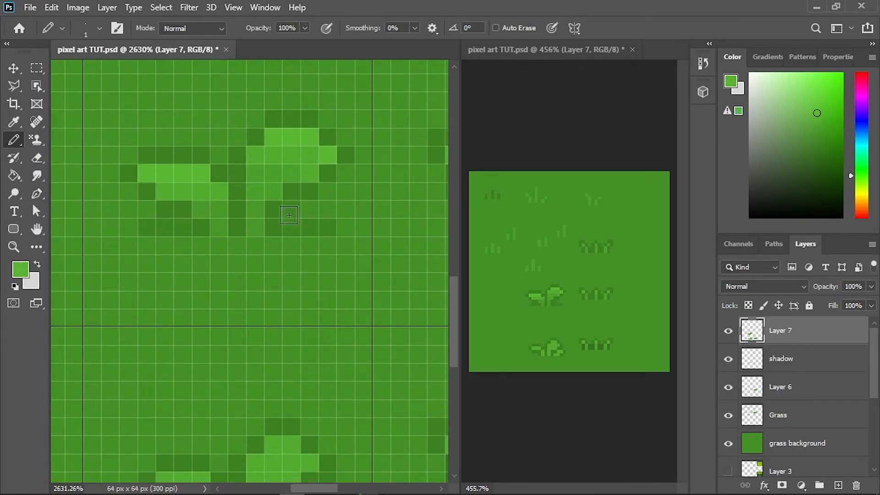
scroll(301, 145, "down", 5)
left_click_drag(282, 259, 294, 260)
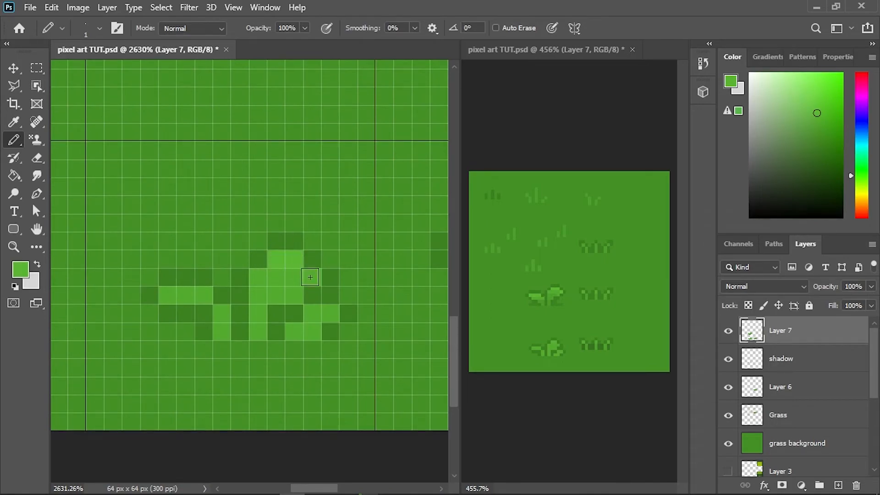
left_click(175, 294)
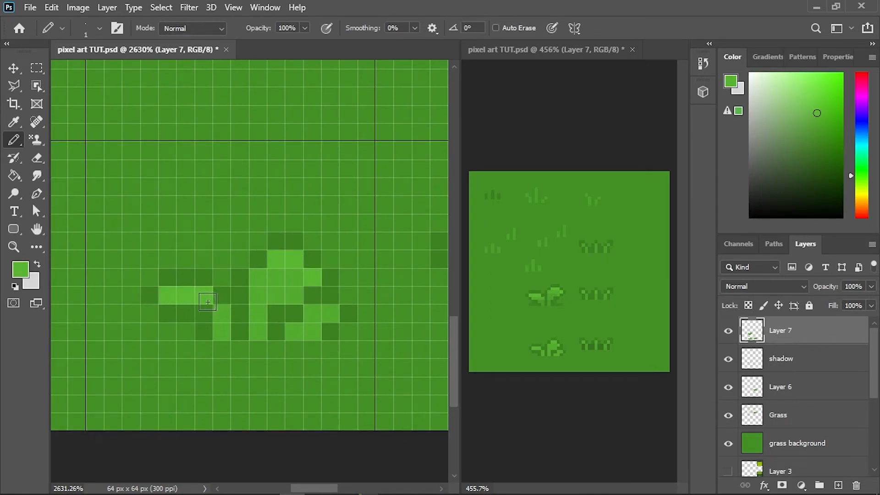
- Pencil a mid-green pixel joining the left leaf to its stem, and highlight the small lower right leaf with the brighter green
left_click_drag(307, 328, 295, 328)
left_click(219, 311, "alt")
left_click(203, 314)
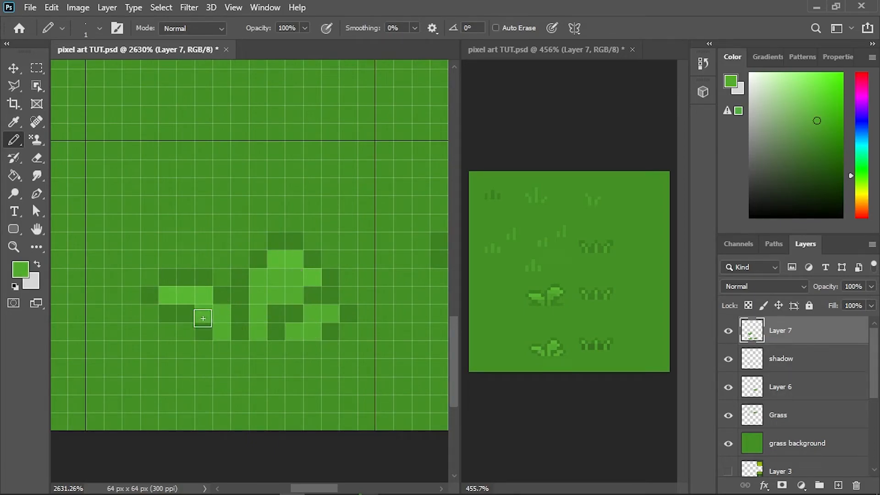
left_click(213, 288, "alt")
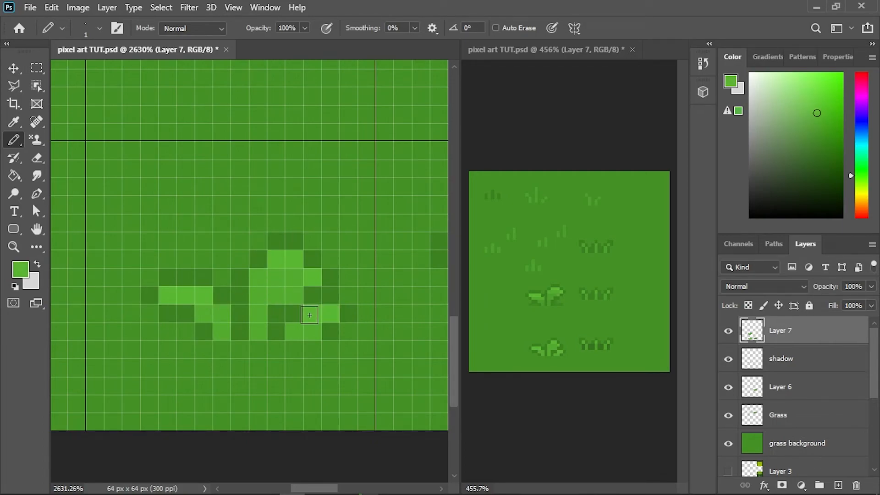
- Sample a darker leaf green and shade the lowest stem pixels and the lower right leaf's base pixel of the second sprout
scroll(310, 313, "down", 1)
left_click_drag(244, 179, 245, 285)
left_click(237, 170, "alt")
scroll(222, 275, "down", 5)
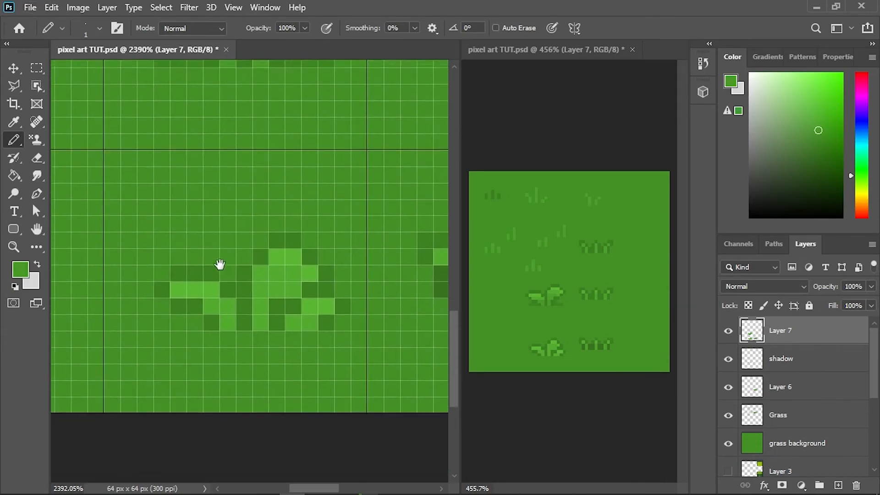
left_click(296, 303)
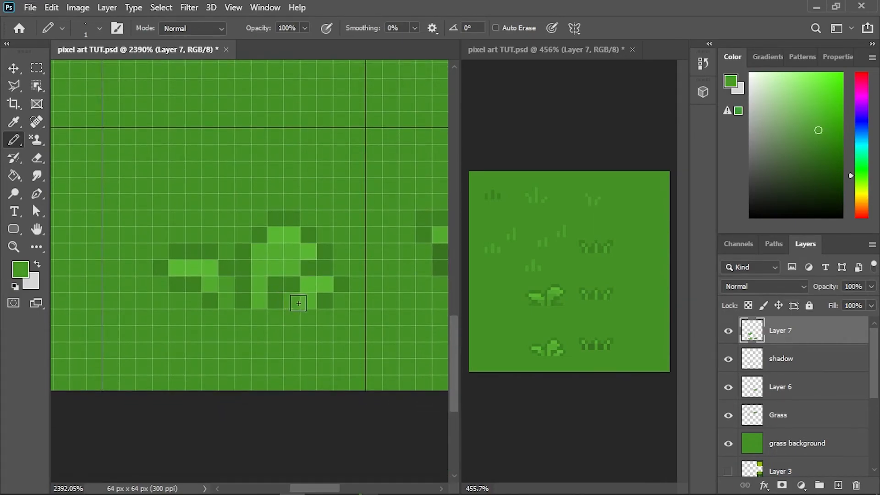
left_click_drag(256, 287, 257, 303)
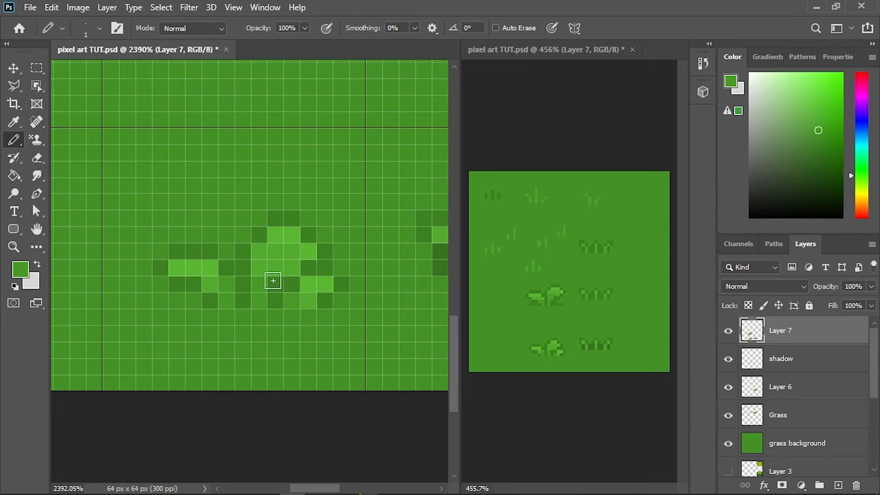
- On the Grass layer, sample the light blade green and pencil a two-pixel and a three-pixel blade beside the upper outlined tuft
scroll(275, 285, "down", 5)
scroll(293, 290, "down", 3)
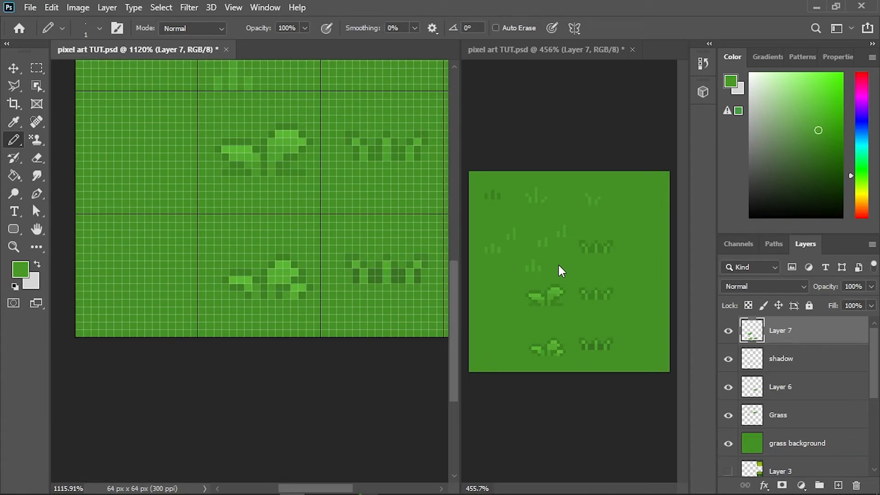
scroll(363, 165, "up", 5)
scroll(310, 298, "right", 3)
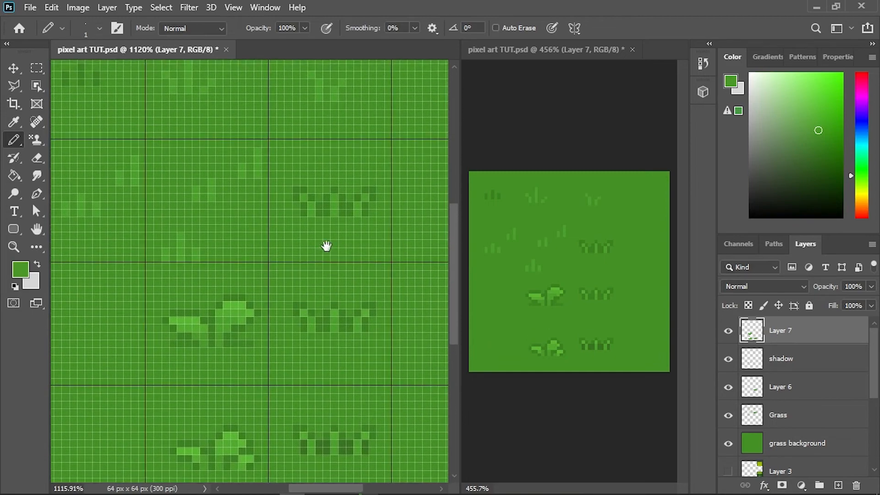
scroll(294, 253, "up", 3)
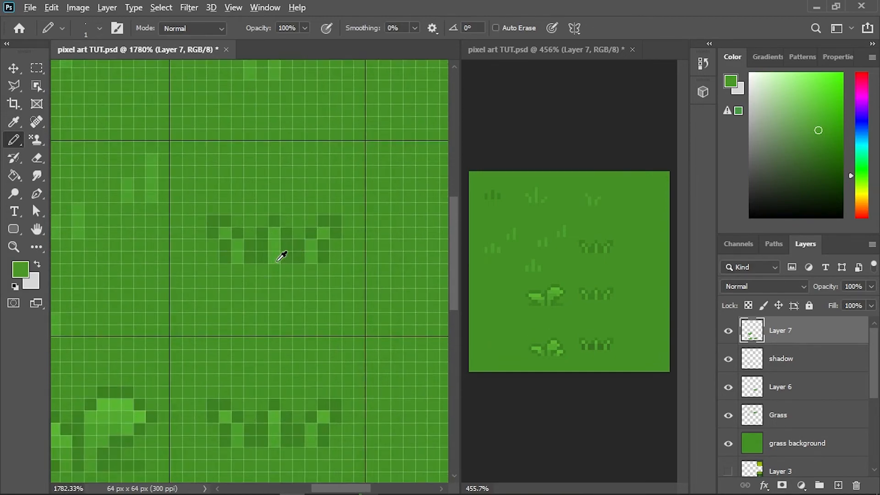
left_click(795, 415)
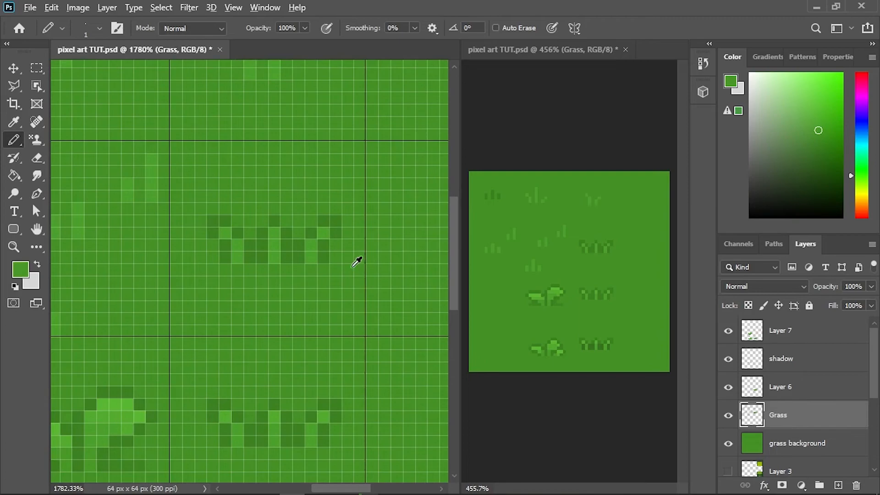
left_click(274, 235, "alt")
left_click_drag(324, 249, 182, 244)
left_click_drag(291, 252, 288, 242)
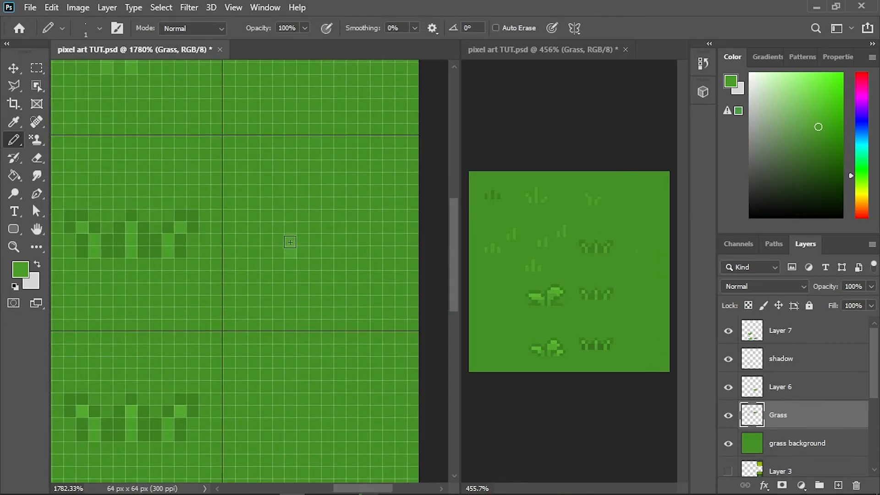
left_click(330, 252)
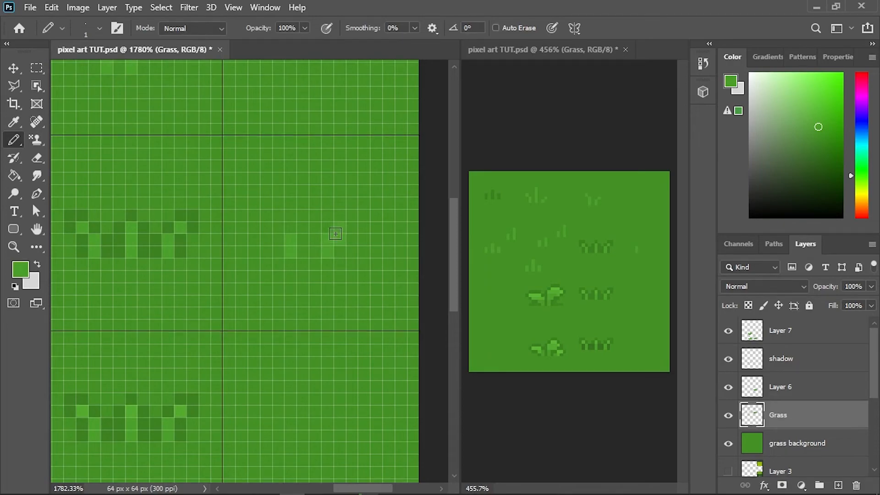
left_click(328, 239)
left_click(329, 225)
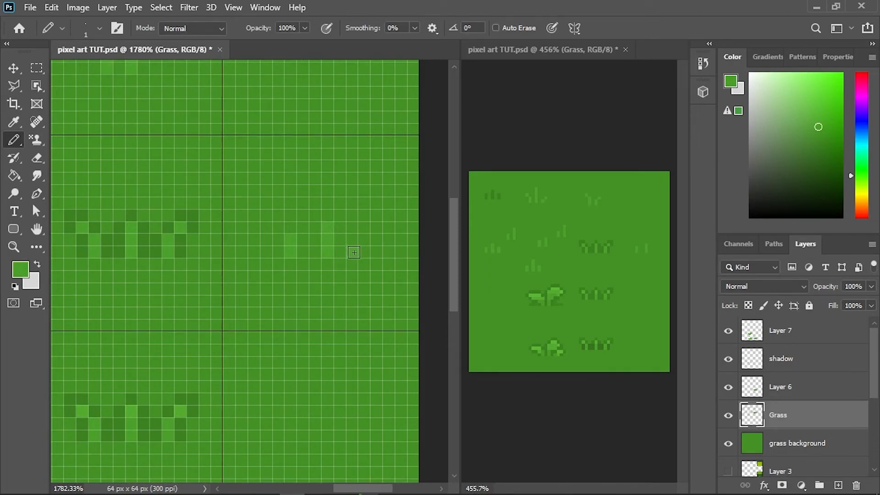
- Pencil a two-pixel blade on each side of the three-pixel blade and erase the extra outermost left blade
left_click(354, 240)
left_click(305, 250)
left_click(306, 239)
key("e")
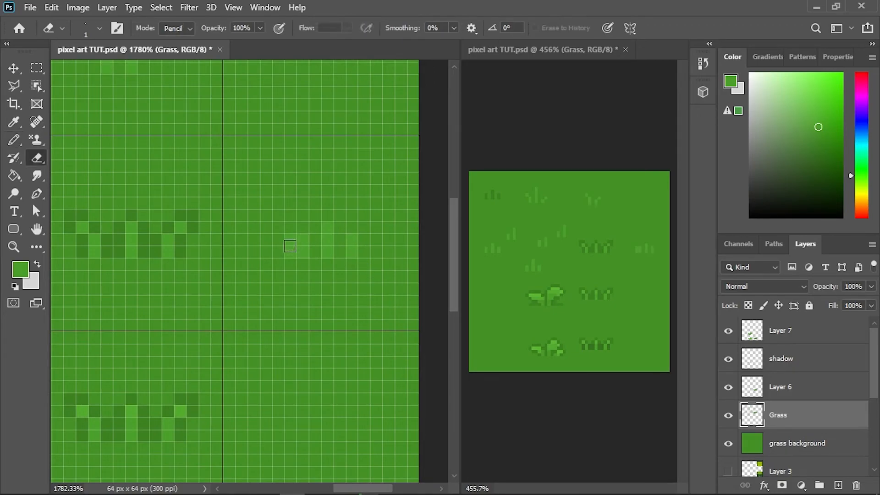
left_click(291, 251)
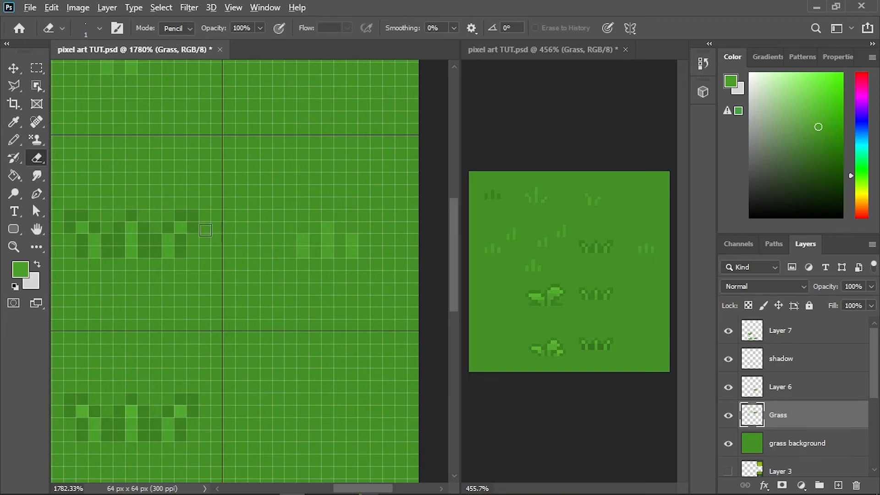
- Sample the neighbouring tuft's dark outline green and pencil it around and between the three new blades
key("b")
left_click(189, 236, "alt")
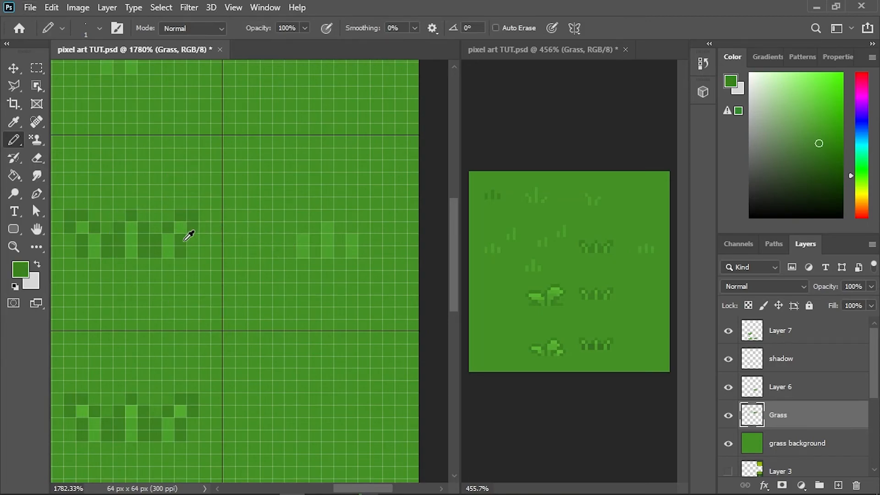
left_click(291, 253)
left_click(301, 232)
left_click(312, 242)
left_click(313, 253)
left_click(324, 224)
left_click(328, 216)
left_click(339, 251)
left_click(316, 231)
left_click(341, 230)
left_click_drag(365, 245, 365, 253)
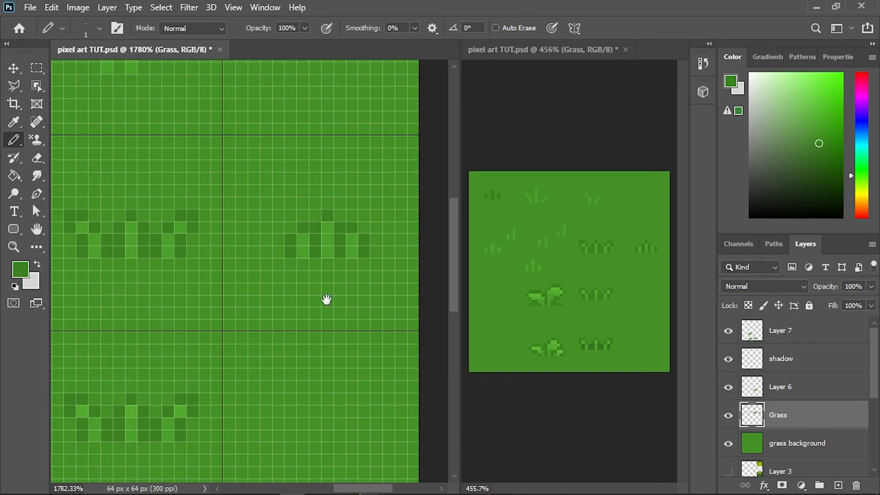
- Sample the light blade green and pencil a second, wider-spaced three-blade tuft in the cell below, with the middle blade tallest
left_click_drag(330, 301, 304, 277)
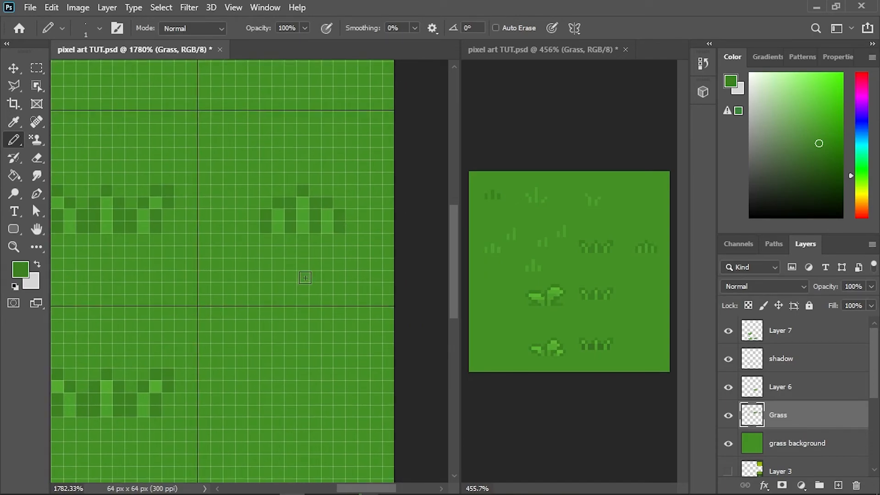
left_click(283, 227, "alt")
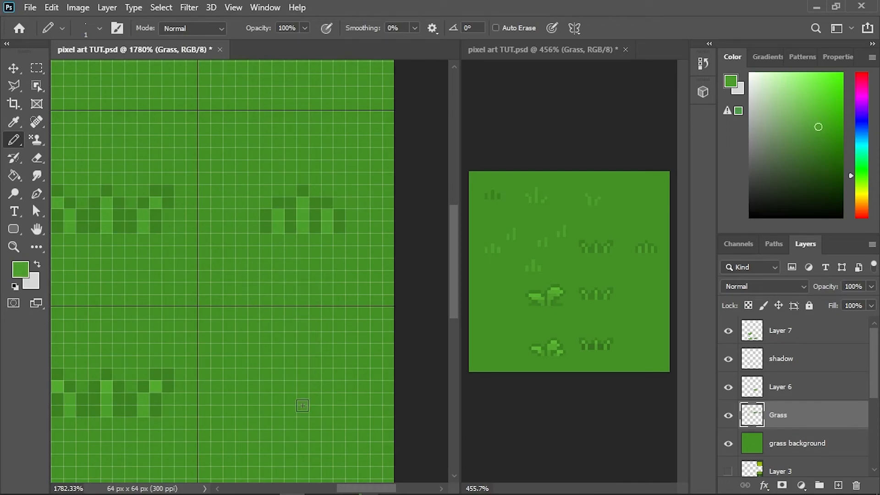
mouse_move(302, 421)
left_mouse_down()
mouse_move(301, 401)
mouse_move(266, 412)
left_mouse_up()
left_click_drag(339, 421, 340, 412)
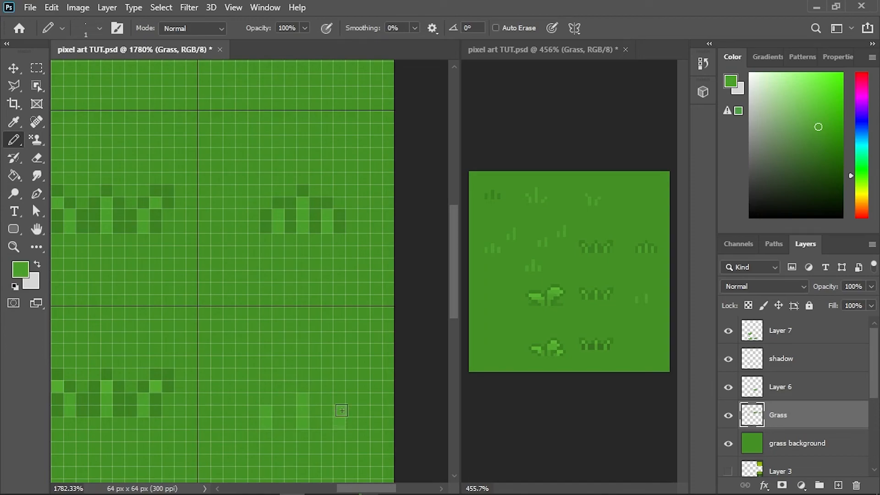
- Sample the dark outline green and pencil it over the tips, outer sides and gaps of the second tuft's blades
left_click(340, 221, "alt")
left_click(278, 421)
left_click(267, 400)
mouse_move(254, 411)
left_mouse_down()
mouse_move(293, 425)
mouse_move(301, 390)
mouse_move(317, 404)
mouse_move(316, 423)
mouse_move(337, 400)
mouse_move(353, 422)
left_mouse_up()
left_click(292, 402)
left_click(302, 389)
left_click(327, 423)
left_click(327, 412)
left_click(341, 400)
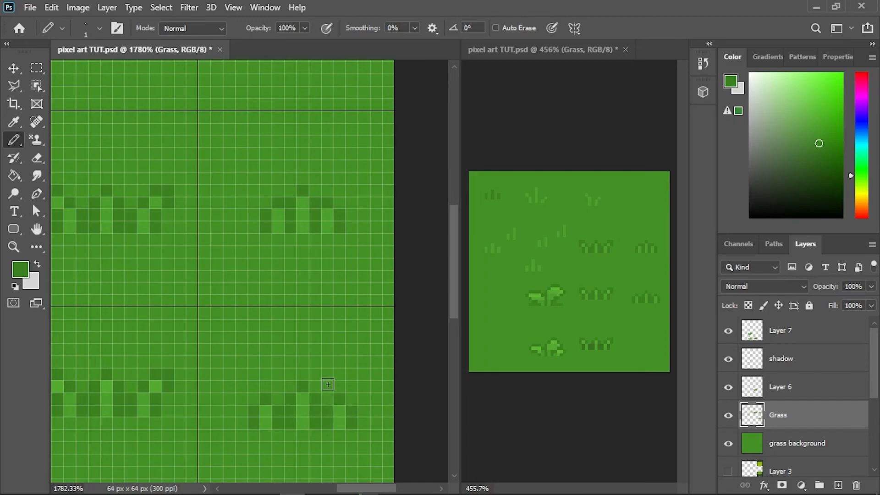
- Sample the light blade green and pencil a tall and a shorter vertical blade in the bottom right cell
scroll(332, 383, "down", 1)
left_click_drag(323, 389, 315, 268)
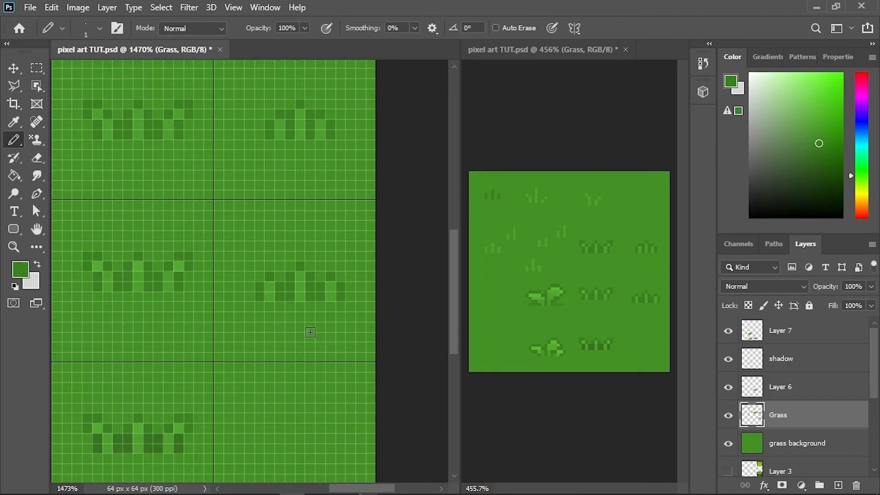
left_click_drag(299, 369, 309, 295)
scroll(285, 380, "up", 2)
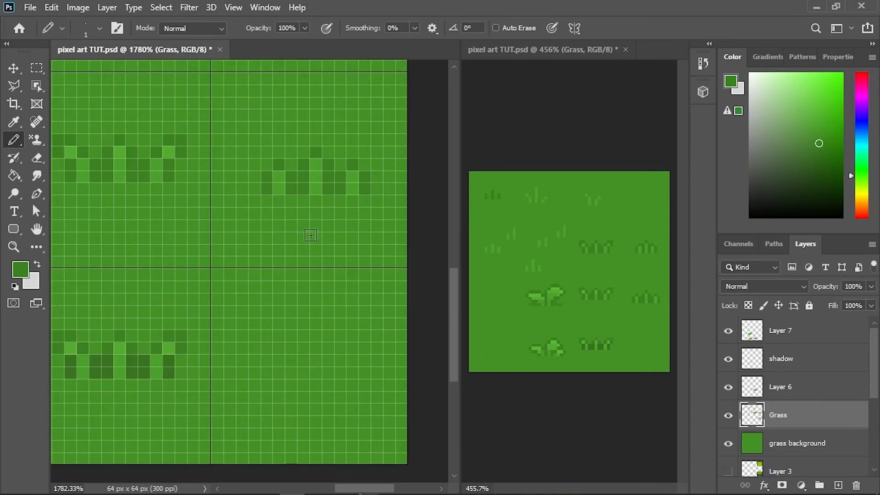
left_click(279, 183, "alt")
left_click_drag(329, 409, 329, 359)
left_click(306, 394)
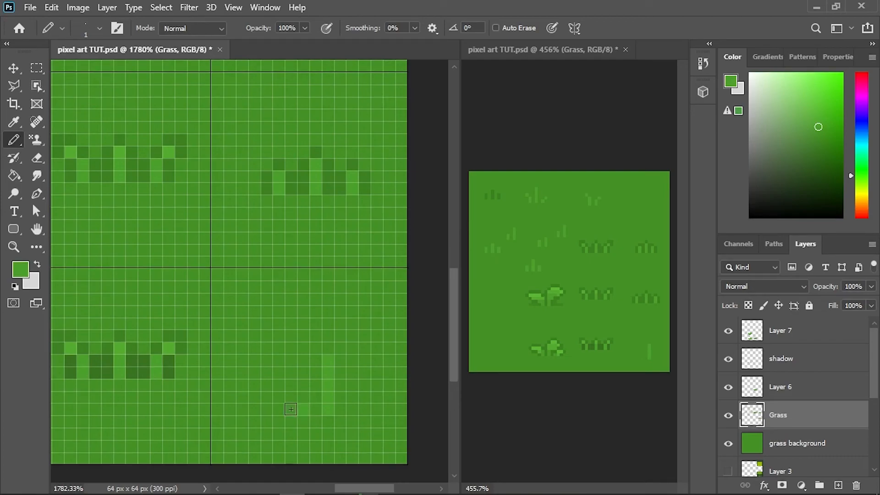
left_click_drag(292, 387, 292, 371)
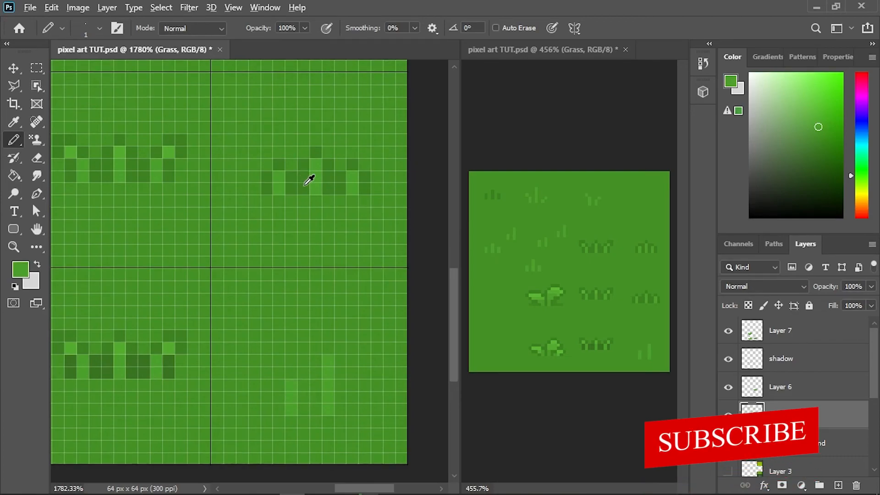
- Outline the two tall blades with the dark green along their sides, between them and over their tips
mouse_move(306, 406)
left_mouse_down()
mouse_move(293, 373)
mouse_move(280, 384)
mouse_move(277, 414)
mouse_move(315, 409)
mouse_move(327, 352)
mouse_move(344, 366)
mouse_move(340, 411)
left_mouse_up()
left_click(293, 372)
left_click(329, 350)
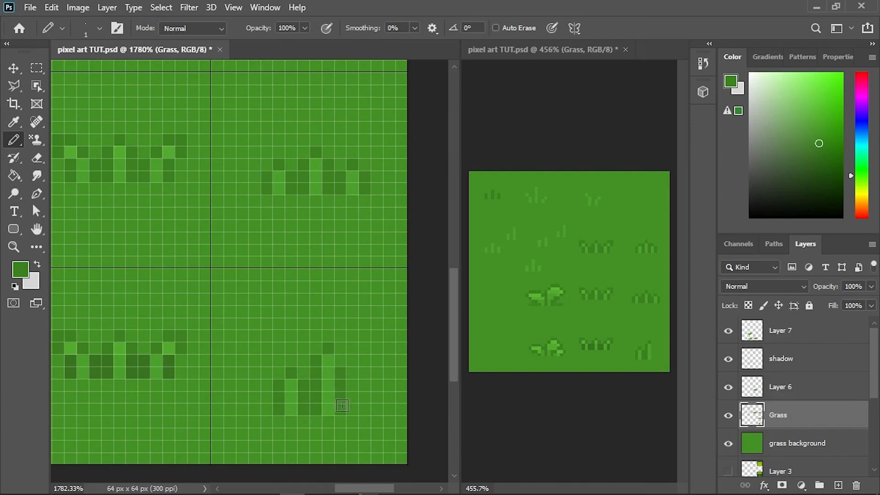
scroll(326, 350, "down", 6)
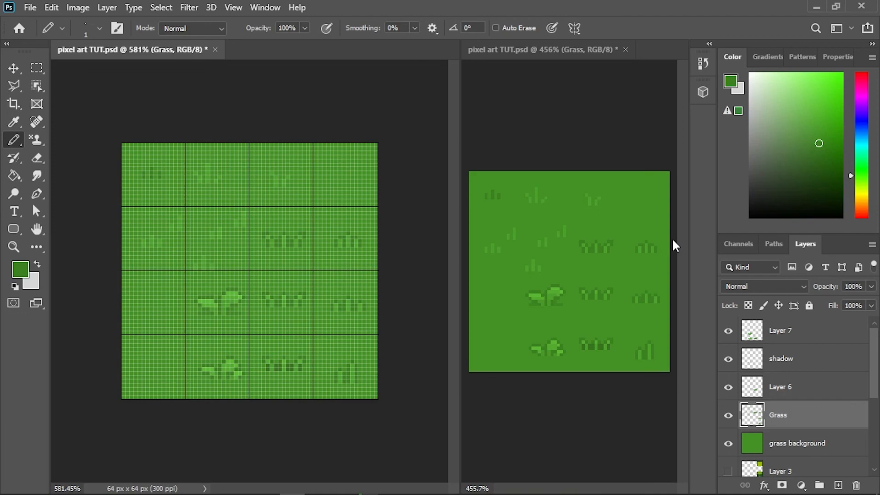
left_click(783, 390, "ctrl")
left_click(789, 332, "ctrl")
right_click(788, 334)
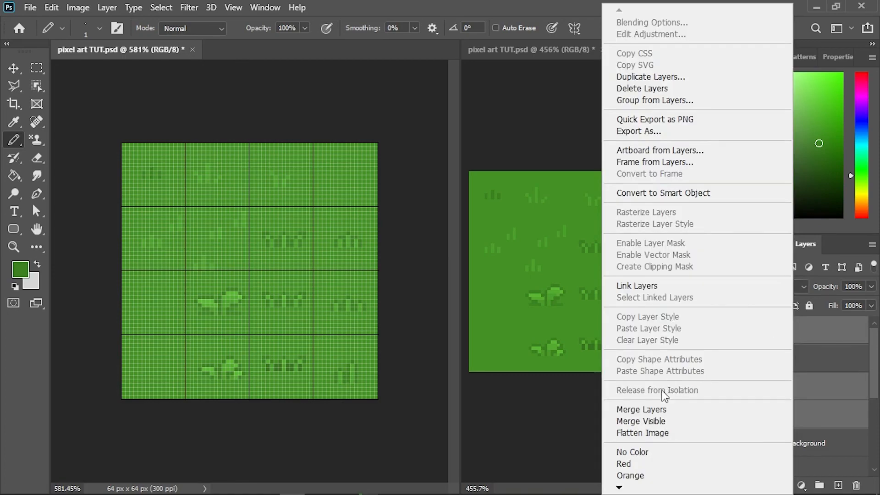
left_click(840, 363)
- Move the Grass layer to the top of the layer stack, above Layer 7
left_click(824, 388, "ctrl")
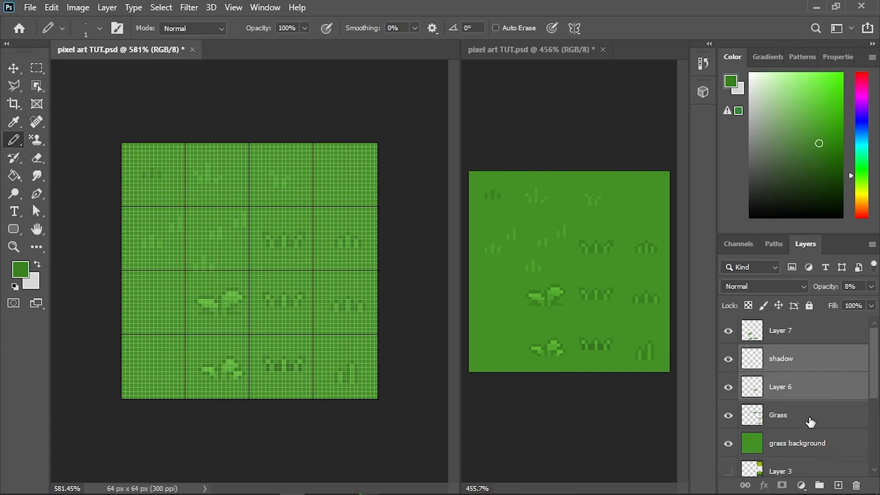
left_click(809, 416, "ctrl")
double_click(814, 335)
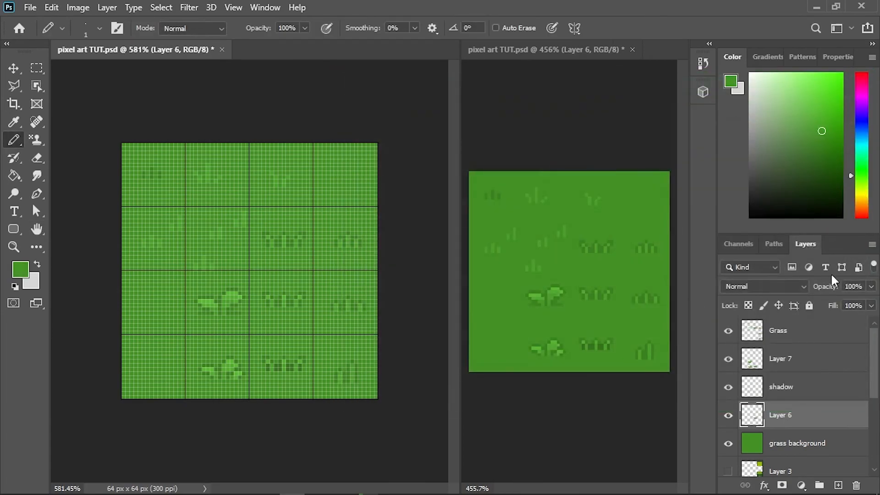
- Merge the Grass, Layer 7, shadow and Layer 6 layers, and check the merged layer by hiding and reshowing it
right_click(822, 345)
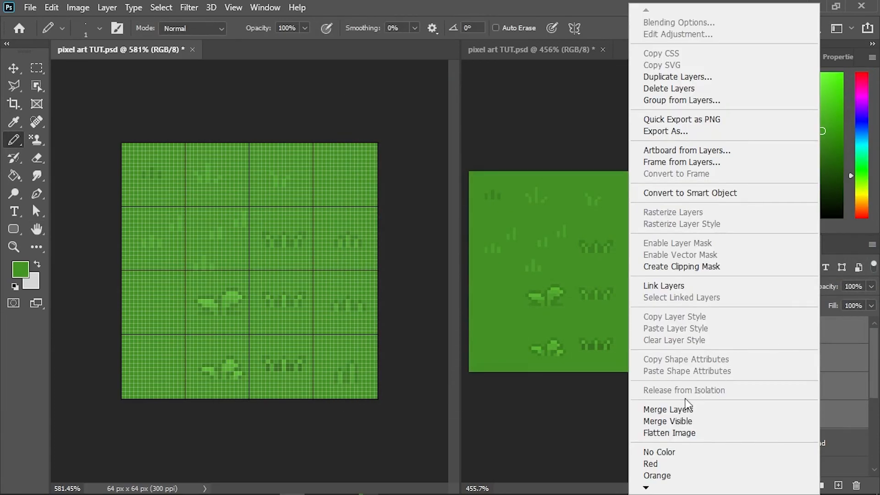
left_click(677, 408)
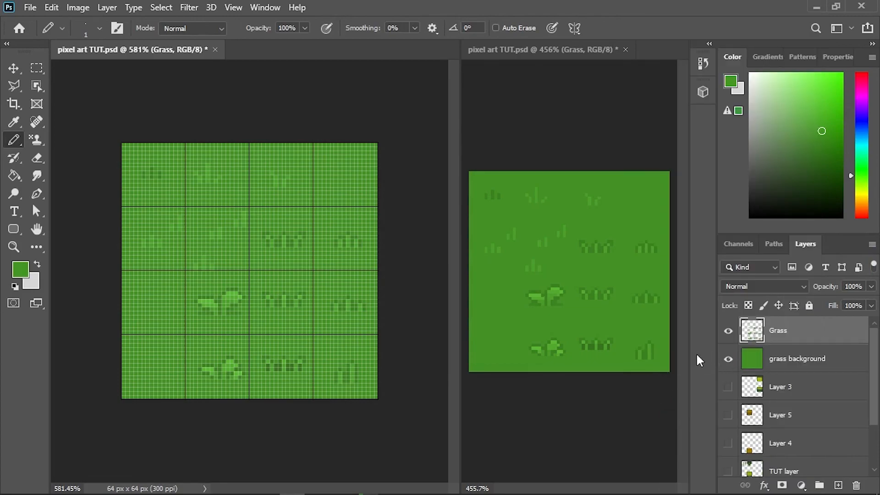
left_click(729, 331)
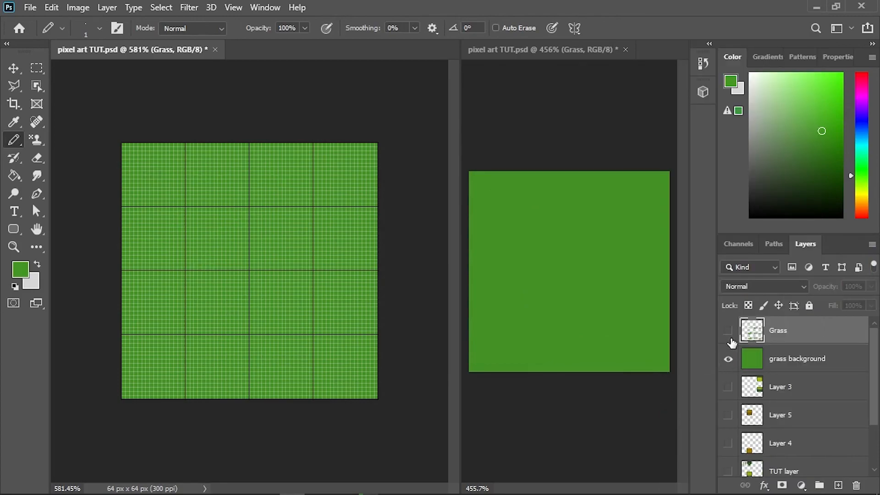
left_click(728, 331)
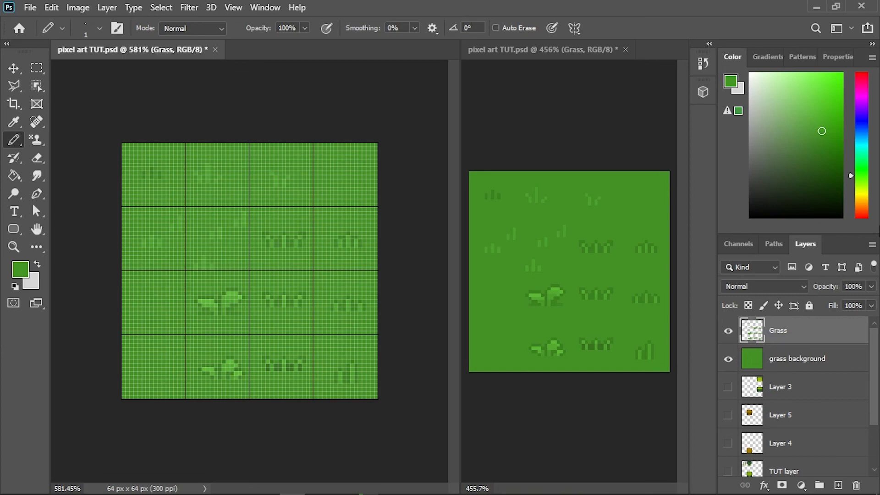